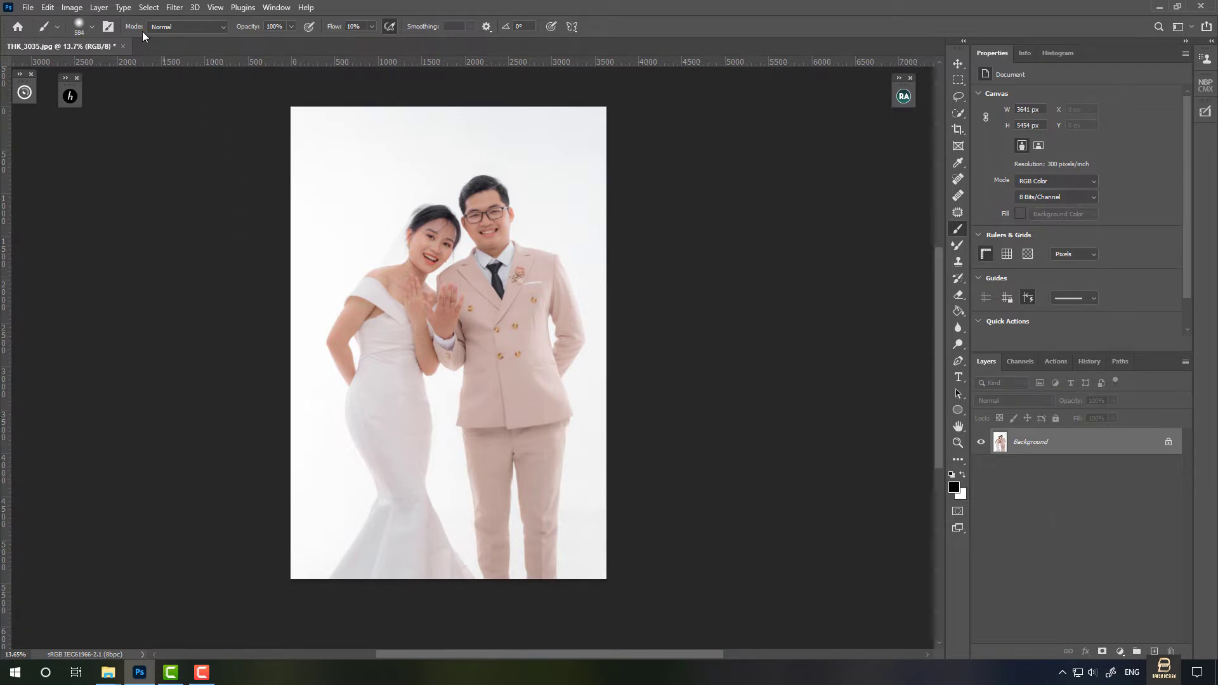
Browse the Retouch4me filters, then copy the installer password from the Pass text file.
{"action": "left_click", "coordinate": [174, 8]}
{"action": "mouse_move", "coordinate": [261, 459]}
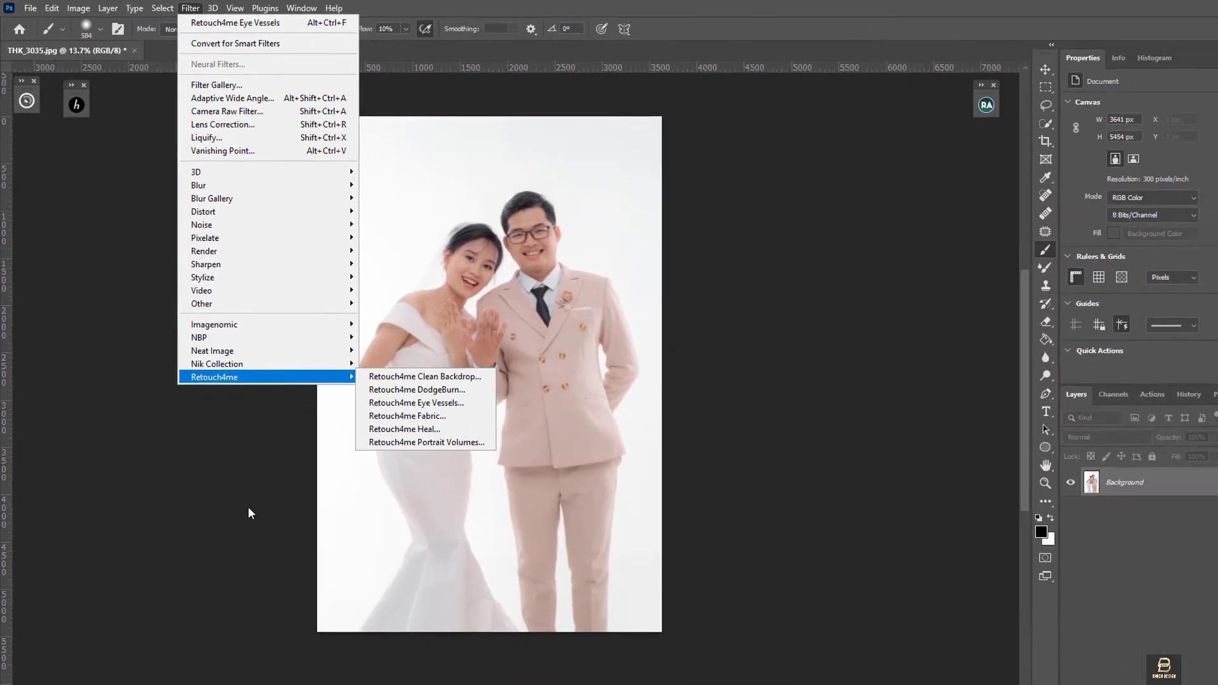
{"action": "left_click", "coordinate": [228, 489]}
{"action": "mouse_move", "coordinate": [108, 672]}
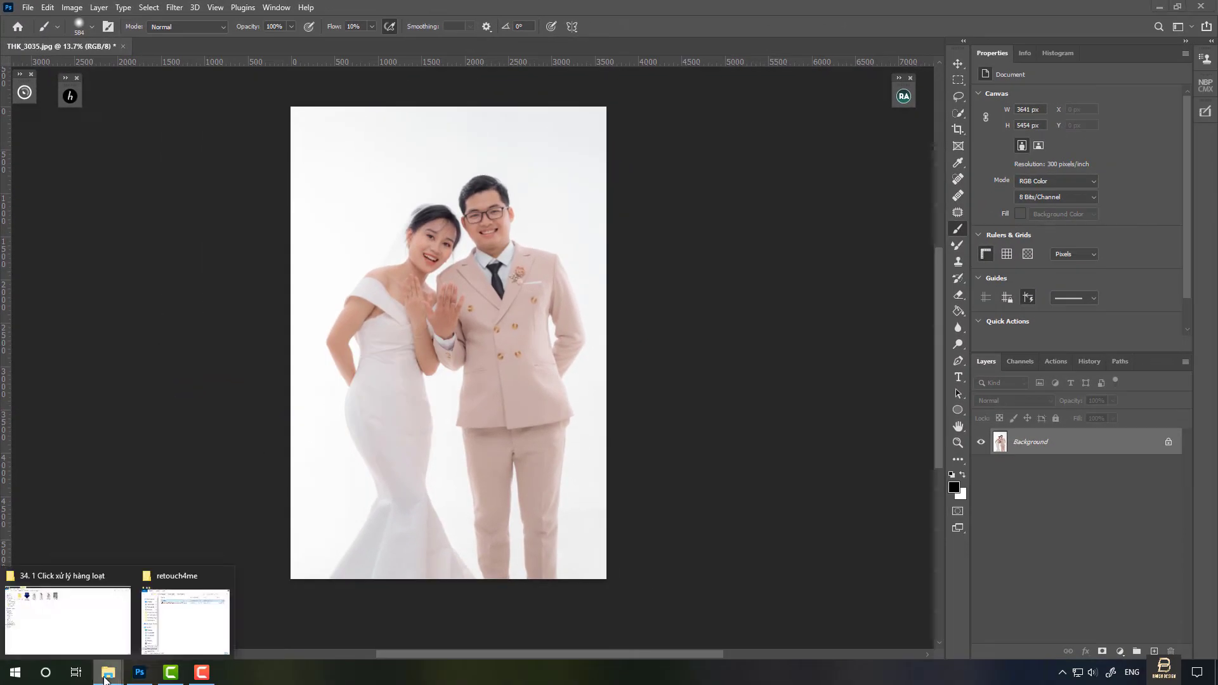
{"action": "left_click", "coordinate": [188, 631]}
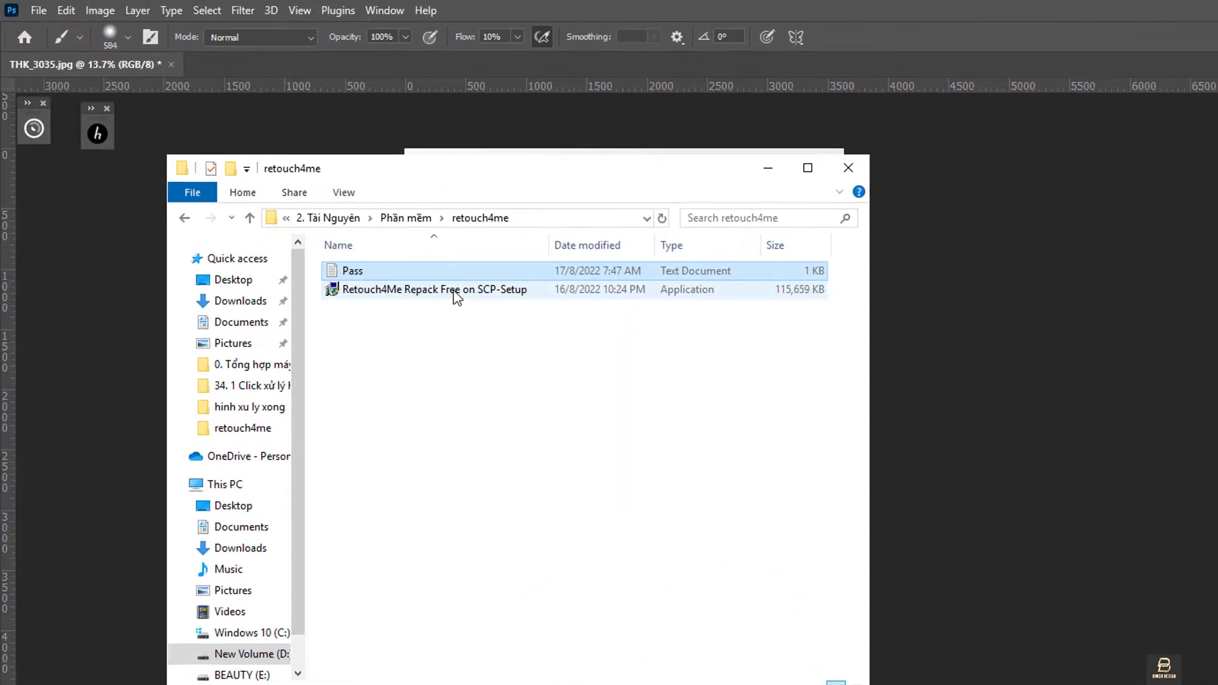
{"action": "double_click", "coordinate": [353, 271]}
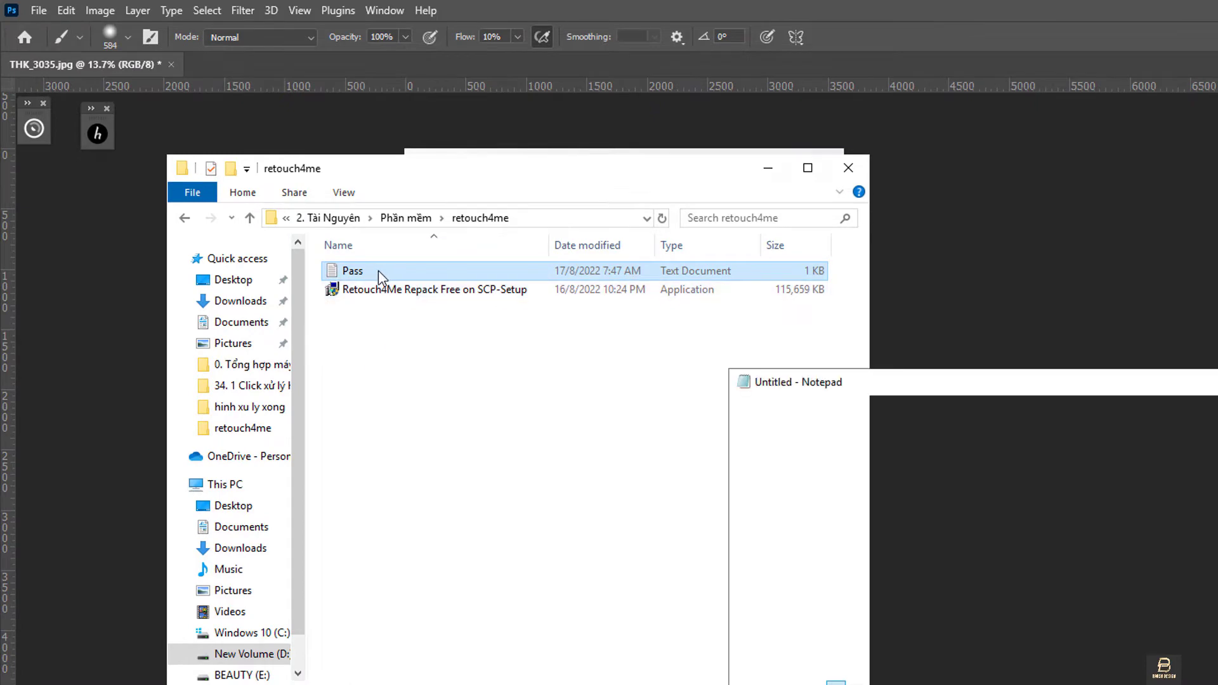
{"action": "left_click_drag", "start_coordinate": [943, 423], "coordinate": [838, 429]}
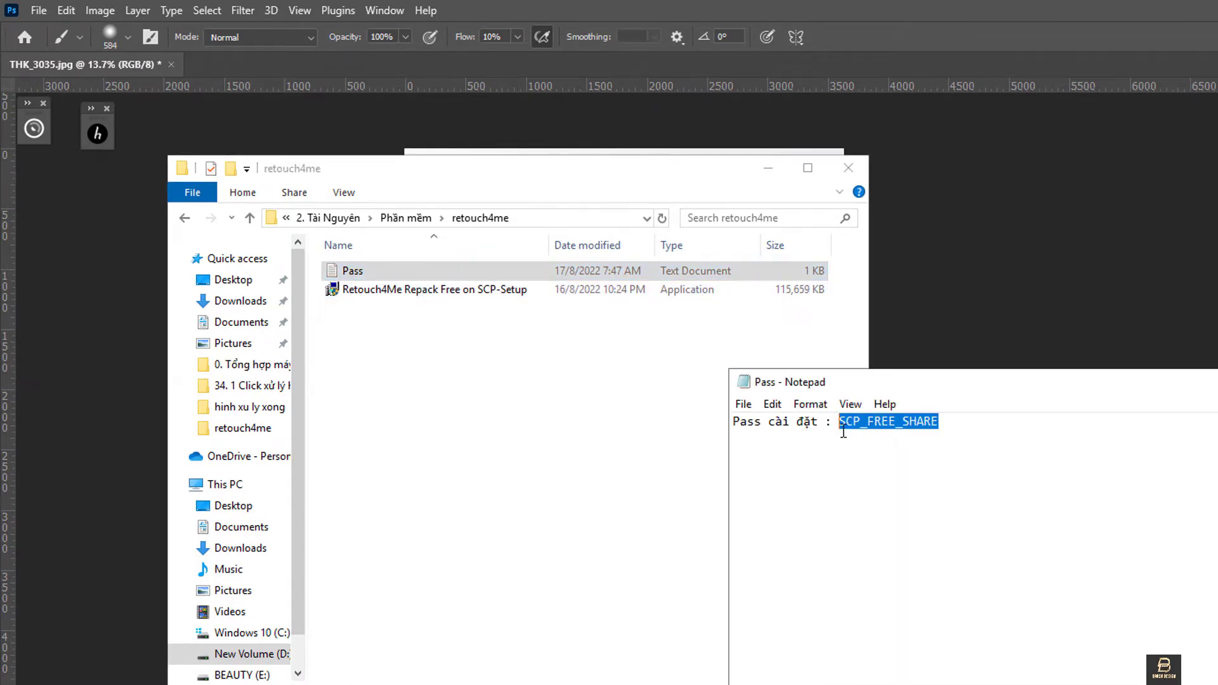
{"action": "key", "text": "alt+F4"}
{"action": "left_click", "coordinate": [580, 403]}
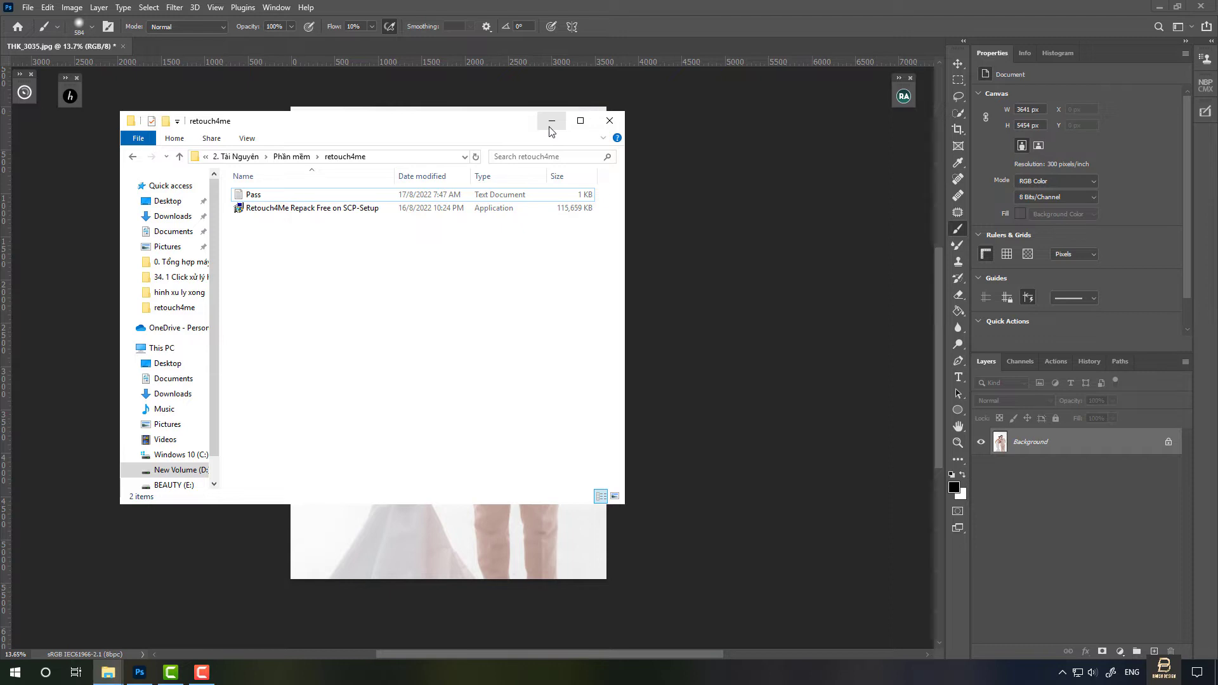
{"action": "left_click", "coordinate": [550, 127]}
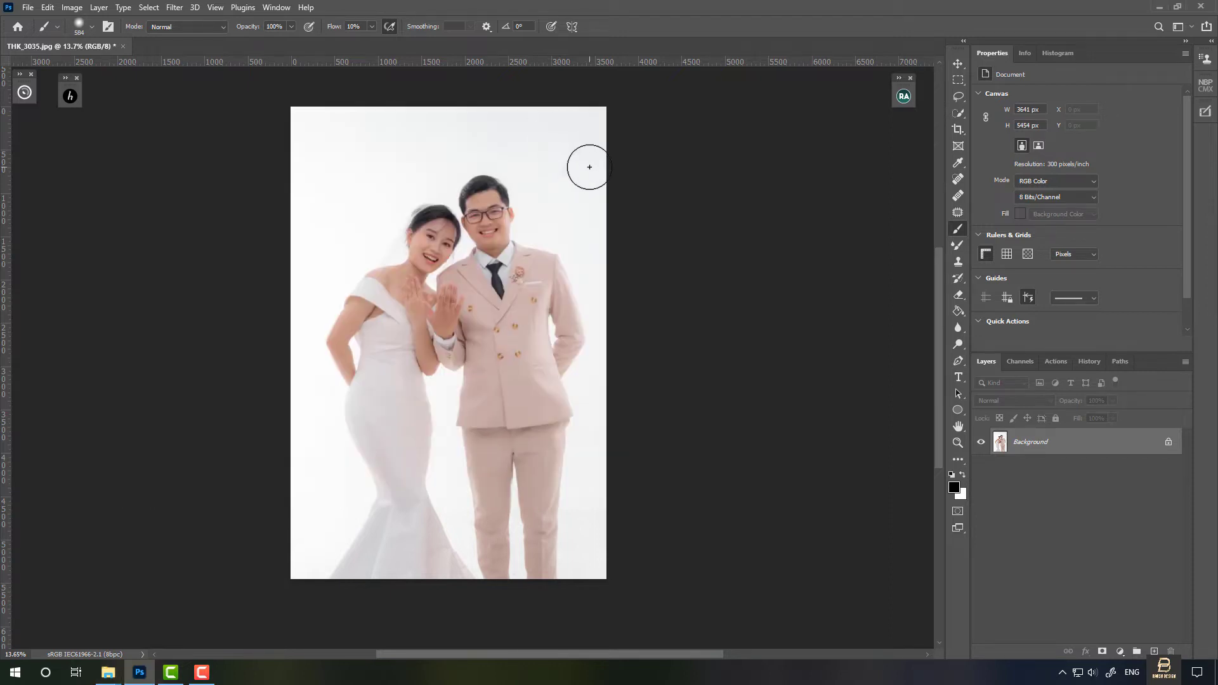
Recheck the filter list, then show the Actions panel and inspect Brush Design autoretouch's steps.
{"action": "left_click", "coordinate": [178, 10]}
{"action": "mouse_move", "coordinate": [196, 345]}
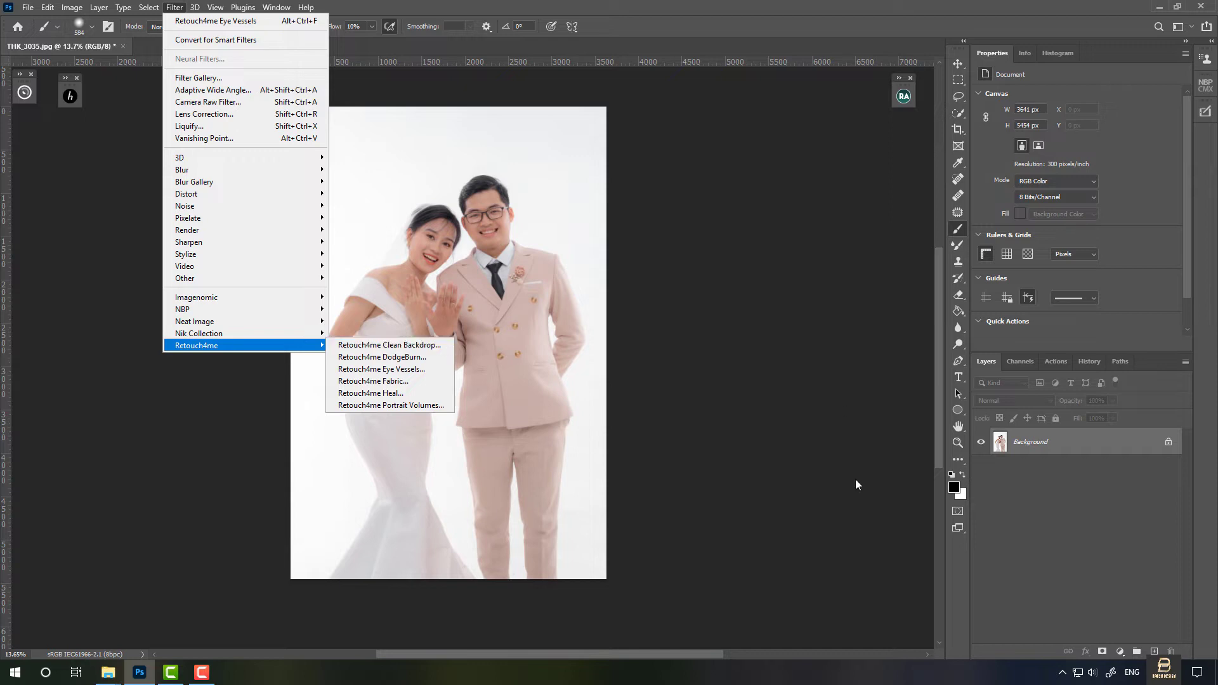
{"action": "left_click", "coordinate": [1033, 520]}
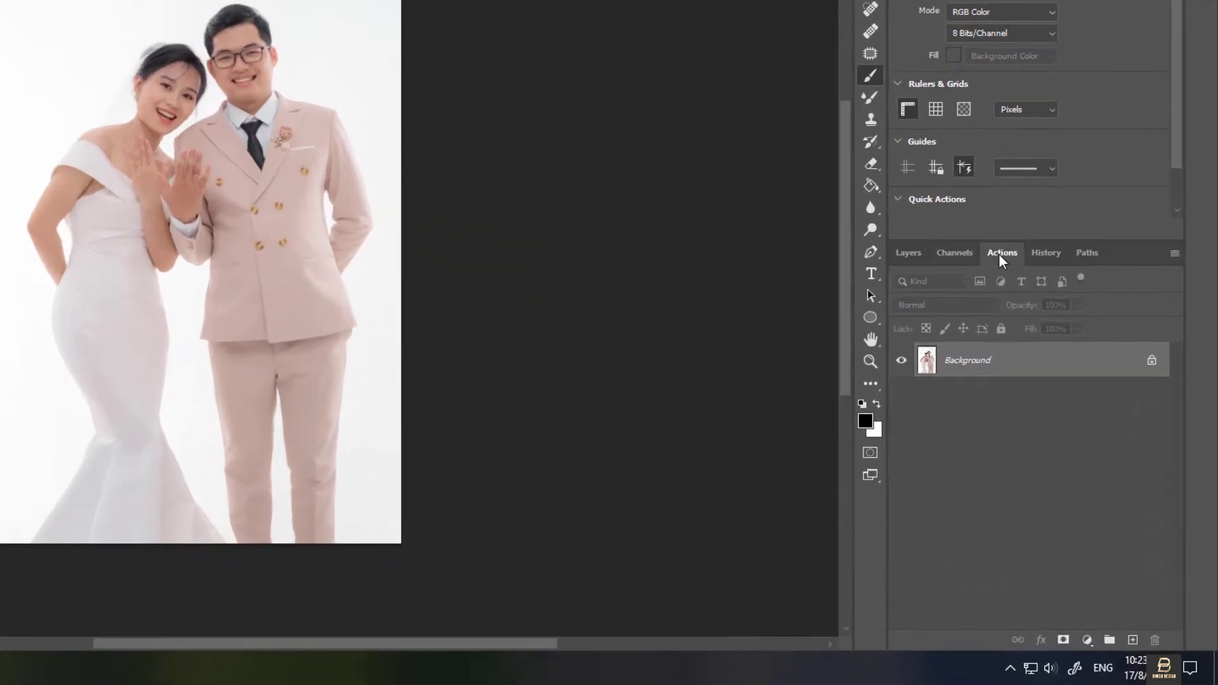
{"action": "left_click", "coordinate": [1056, 361]}
{"action": "left_click", "coordinate": [1013, 467]}
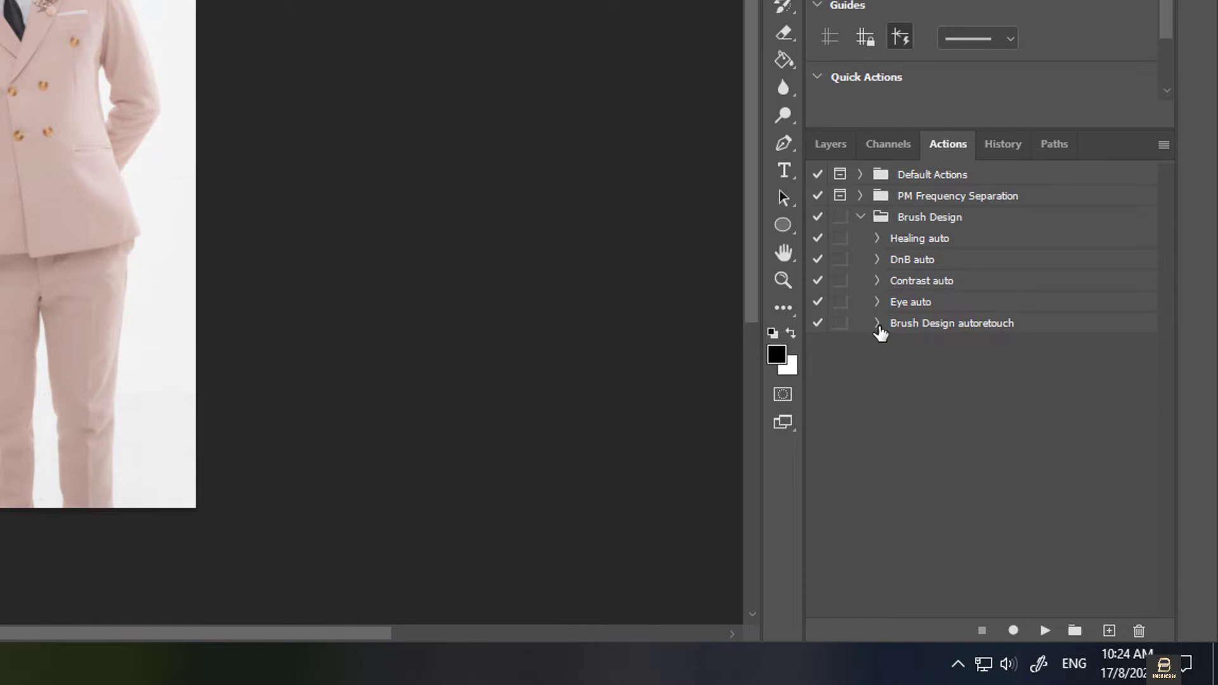
{"action": "left_click", "coordinate": [878, 324]}
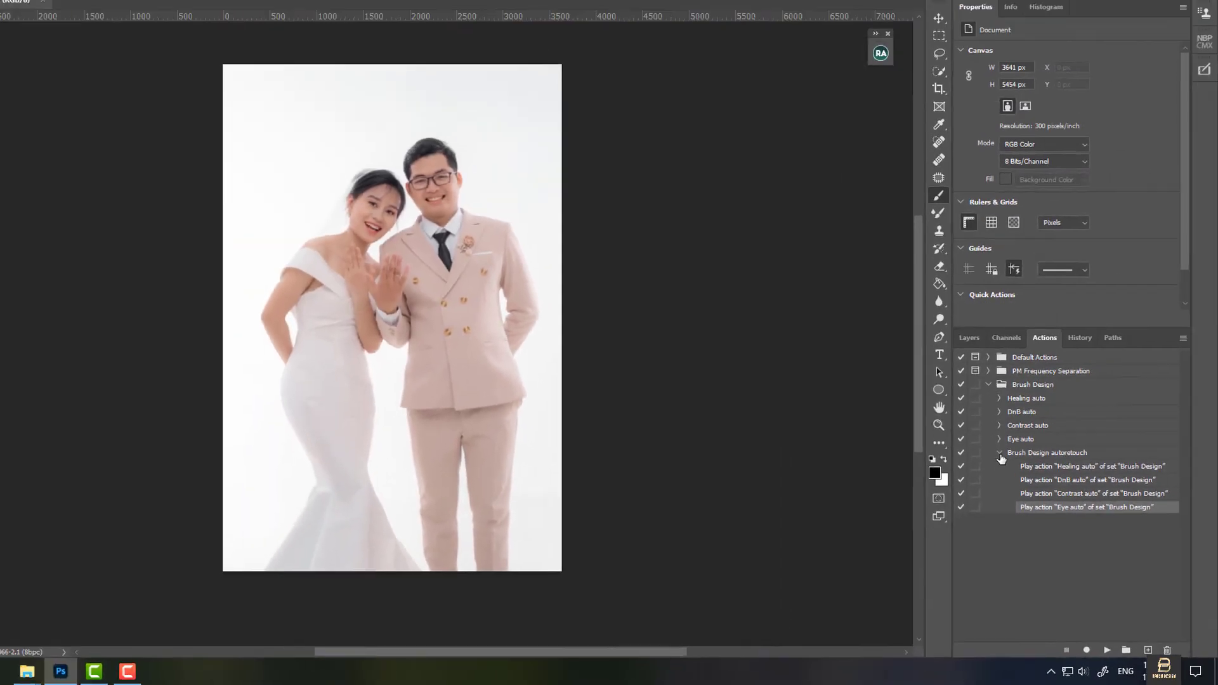
{"action": "left_click", "coordinate": [879, 325]}
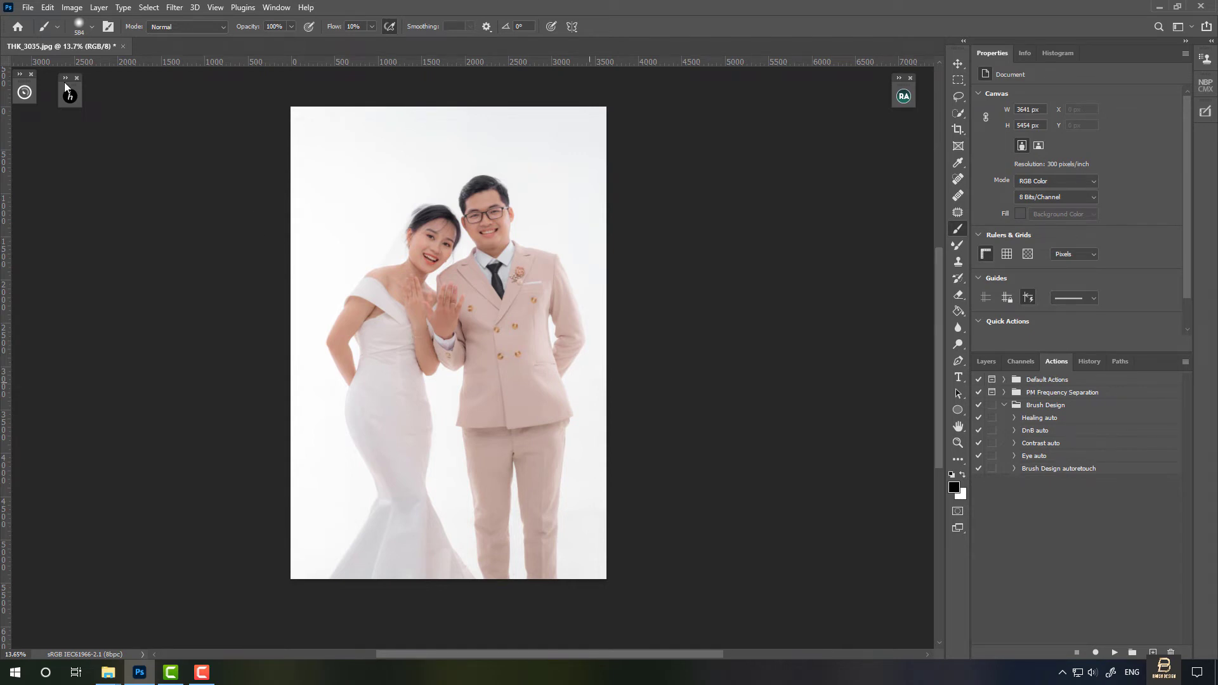
Glance at the Retouch4me filters, then expand Brush Design autoretouch and select its Eye auto step.
{"action": "left_click", "coordinate": [175, 7]}
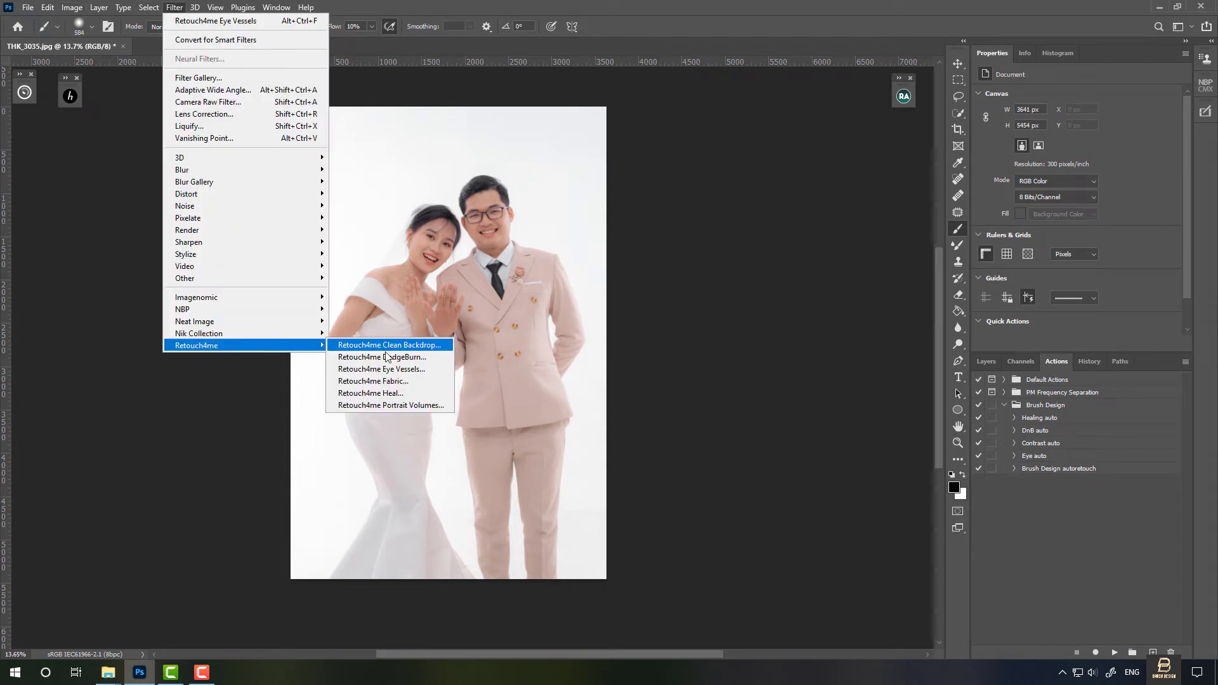
{"action": "mouse_move", "coordinate": [245, 345]}
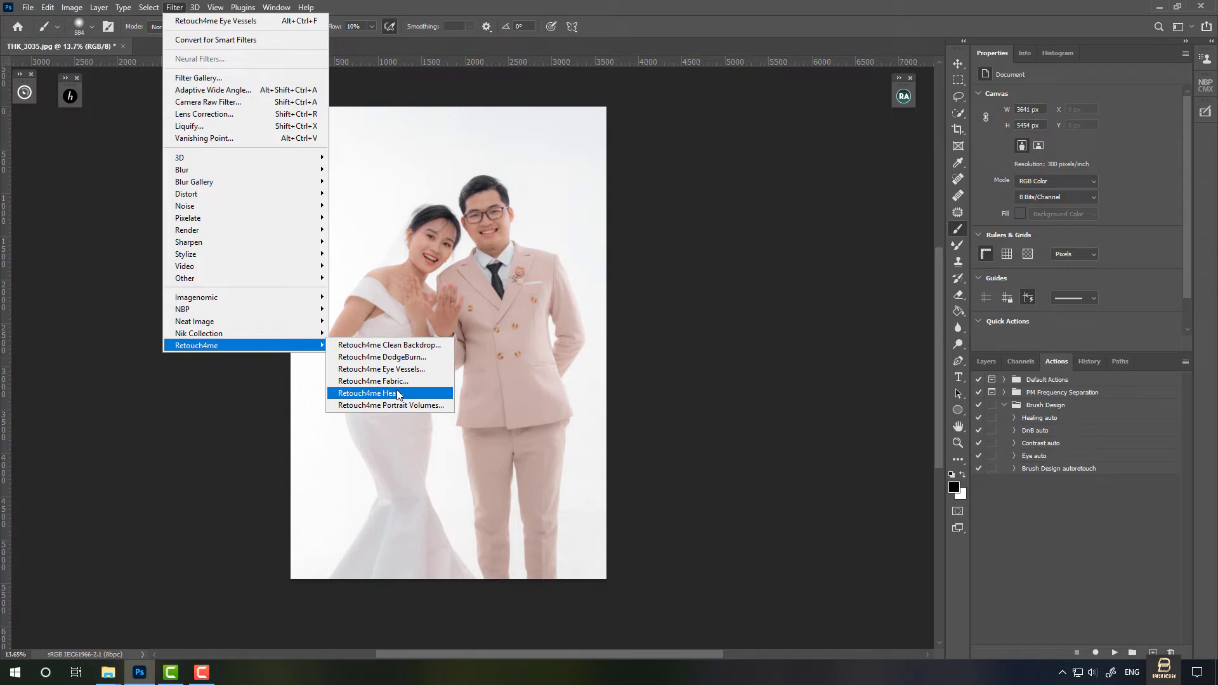
{"action": "left_click", "coordinate": [1087, 513]}
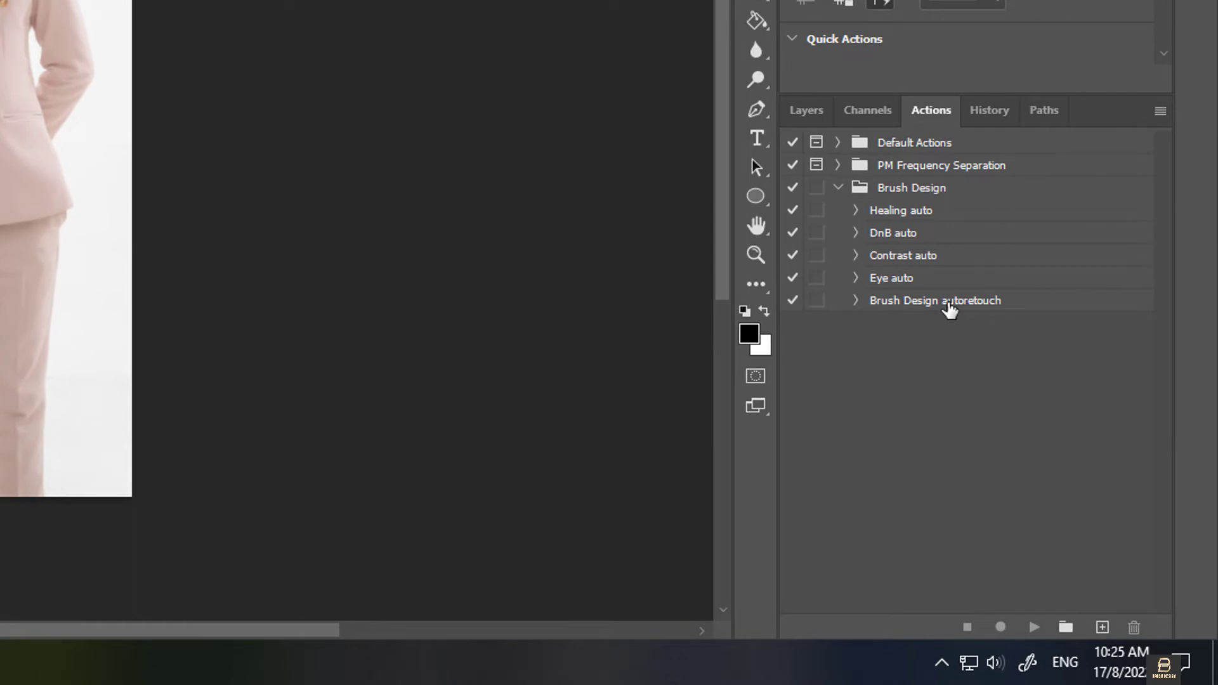
{"action": "left_click", "coordinate": [856, 300]}
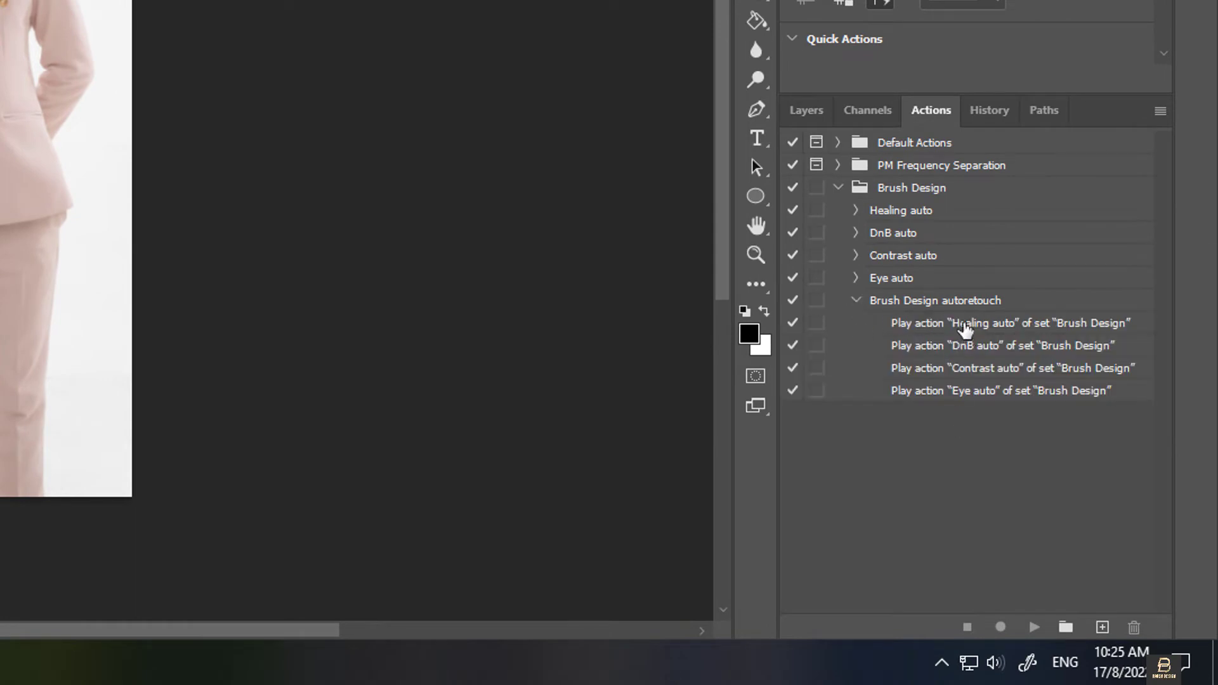
{"action": "left_click", "coordinate": [913, 394]}
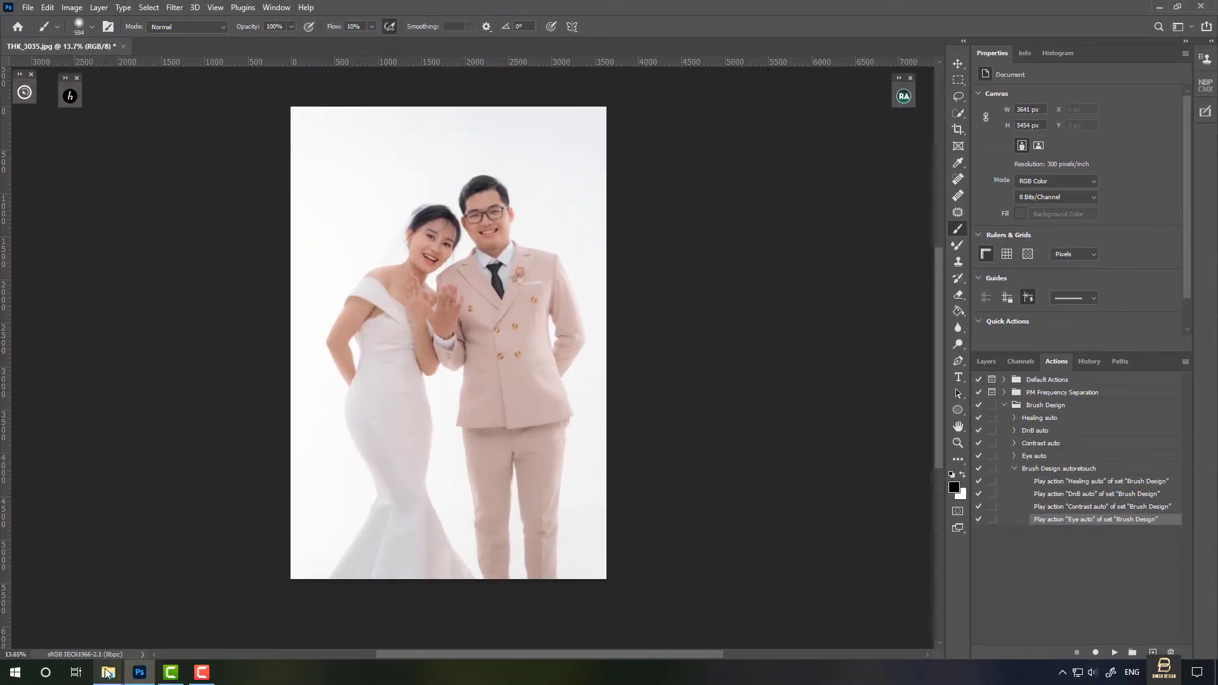
{"action": "mouse_move", "coordinate": [108, 673]}
{"action": "left_click", "coordinate": [76, 614]}
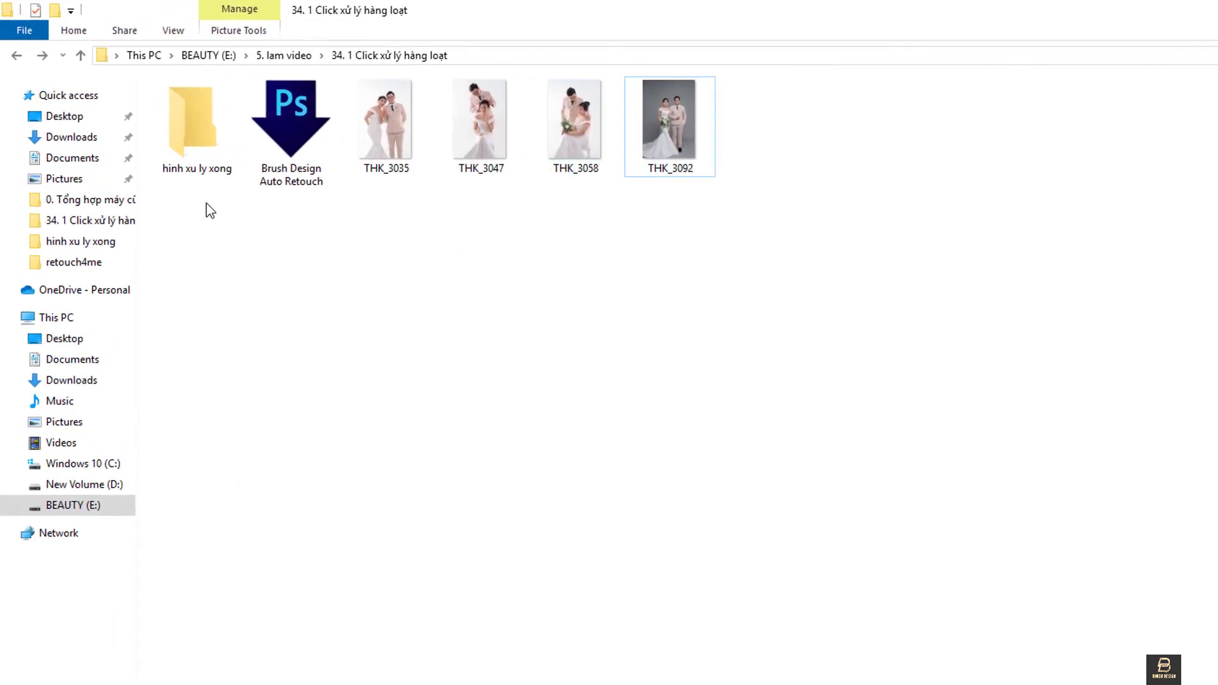
{"action": "double_click", "coordinate": [205, 132]}
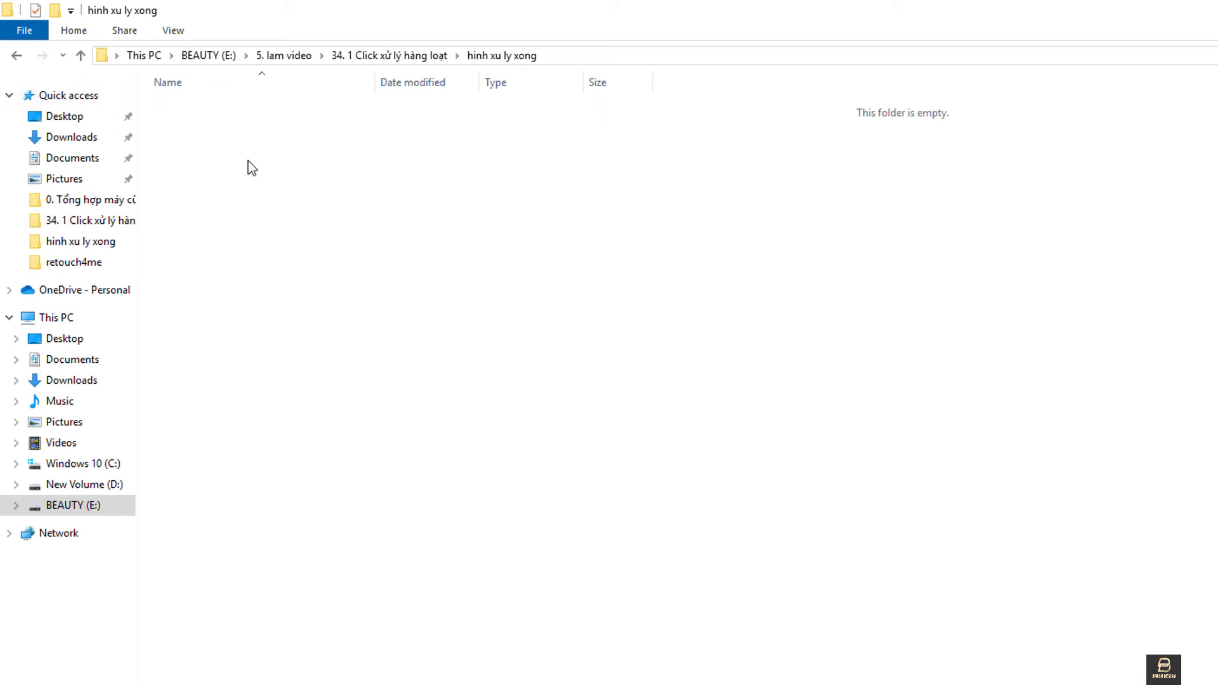
{"action": "left_click", "coordinate": [18, 55]}
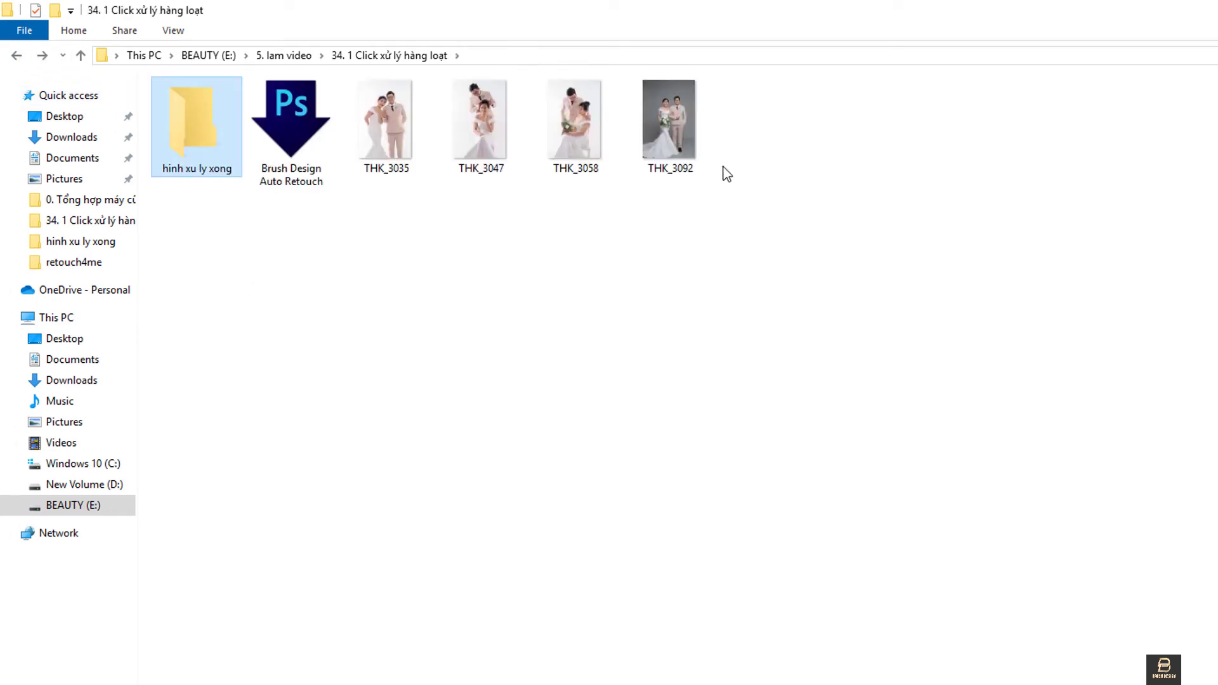
{"action": "left_click_drag", "start_coordinate": [829, 193], "coordinate": [348, 130]}
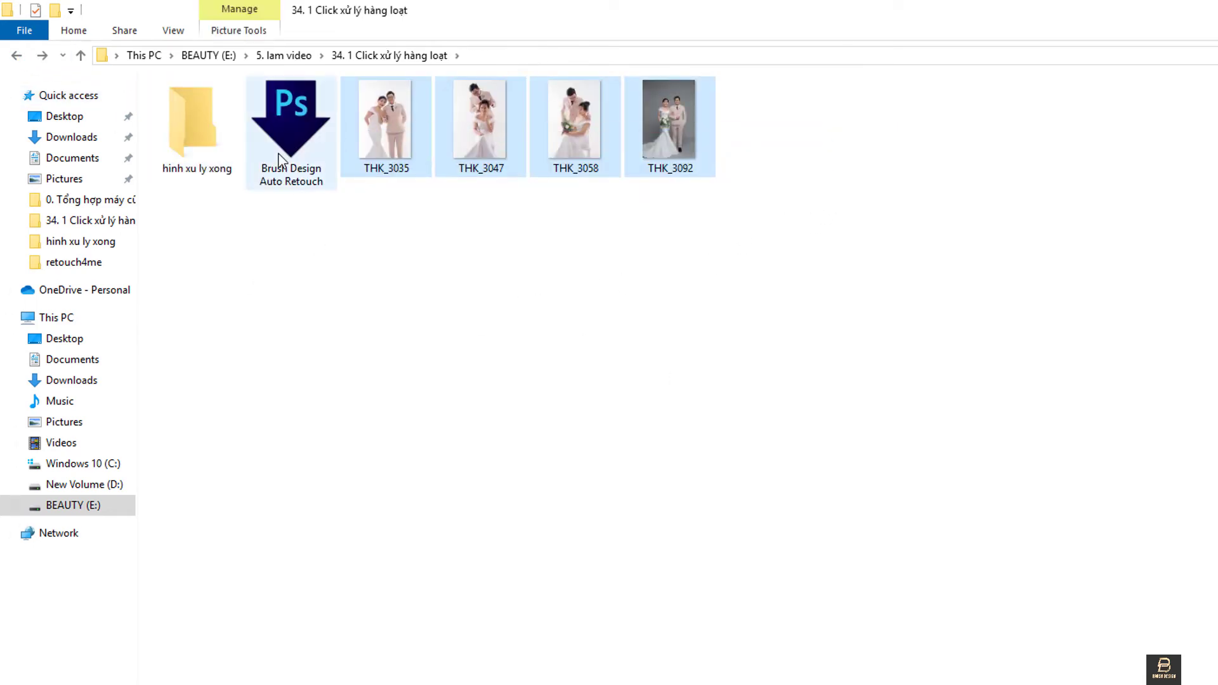
{"action": "double_click", "coordinate": [188, 166]}
{"action": "left_click", "coordinate": [17, 56]}
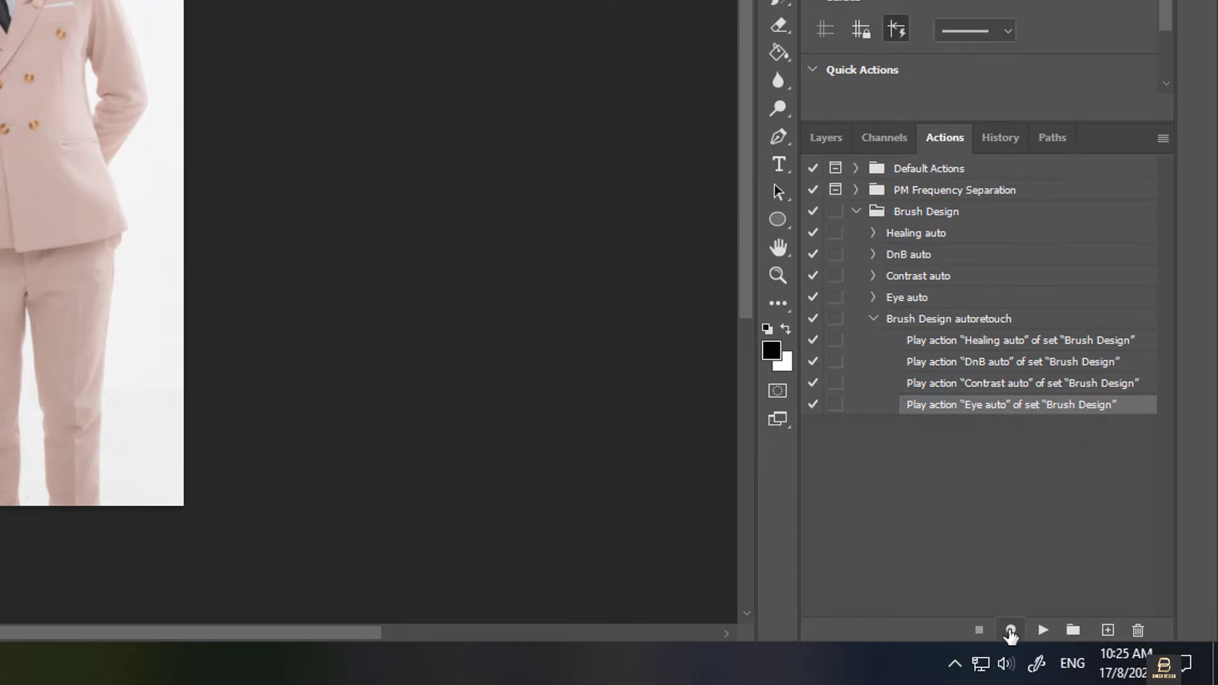
Start recording, then save a JPEG copy of THK_3035 at quality 12 into hinh xu ly xong.
{"action": "left_click", "coordinate": [1010, 631]}
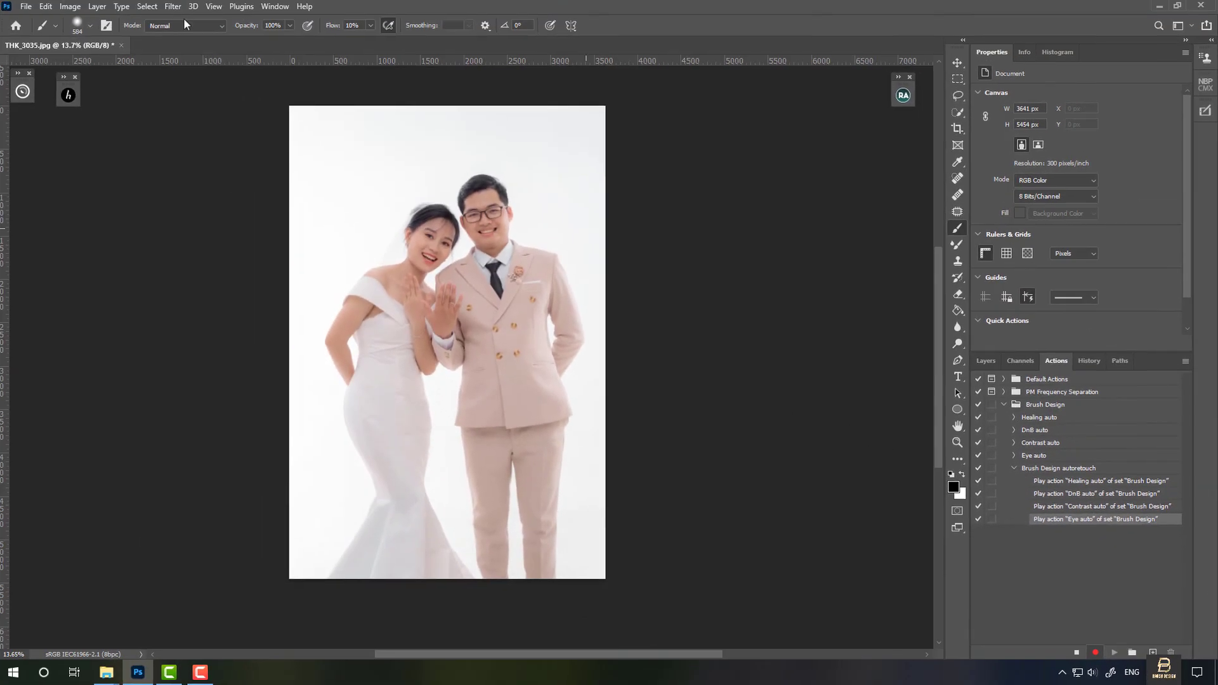
{"action": "left_click", "coordinate": [29, 9]}
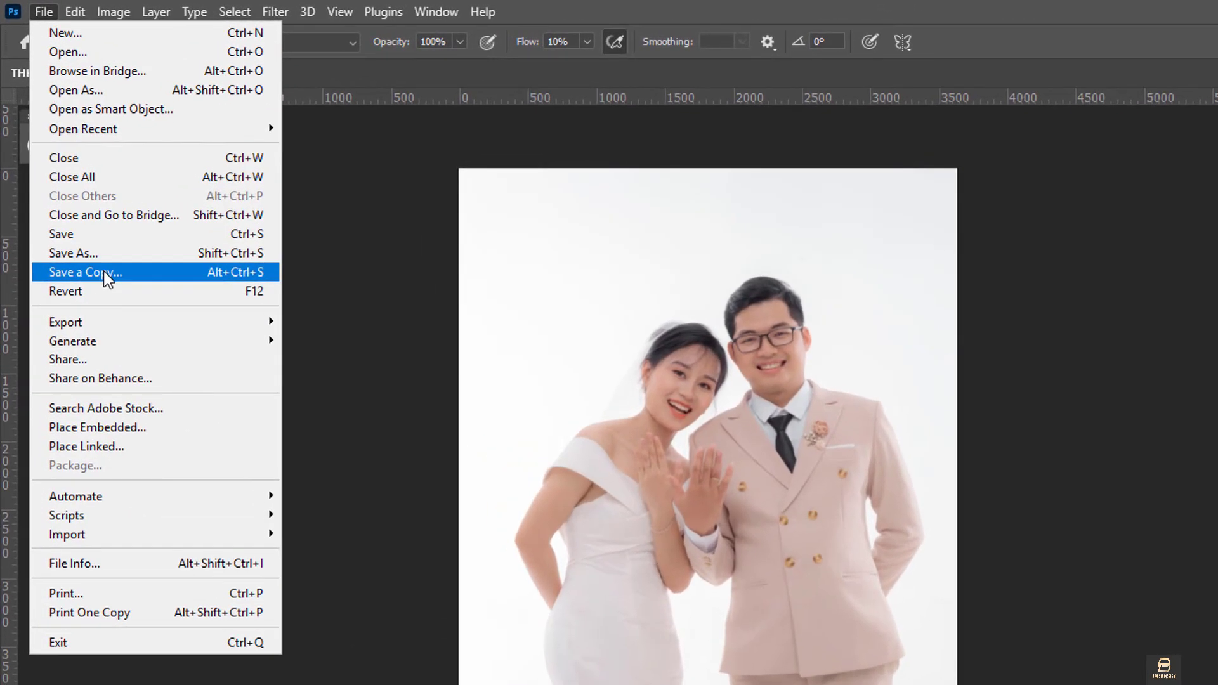
{"action": "left_click", "coordinate": [63, 173]}
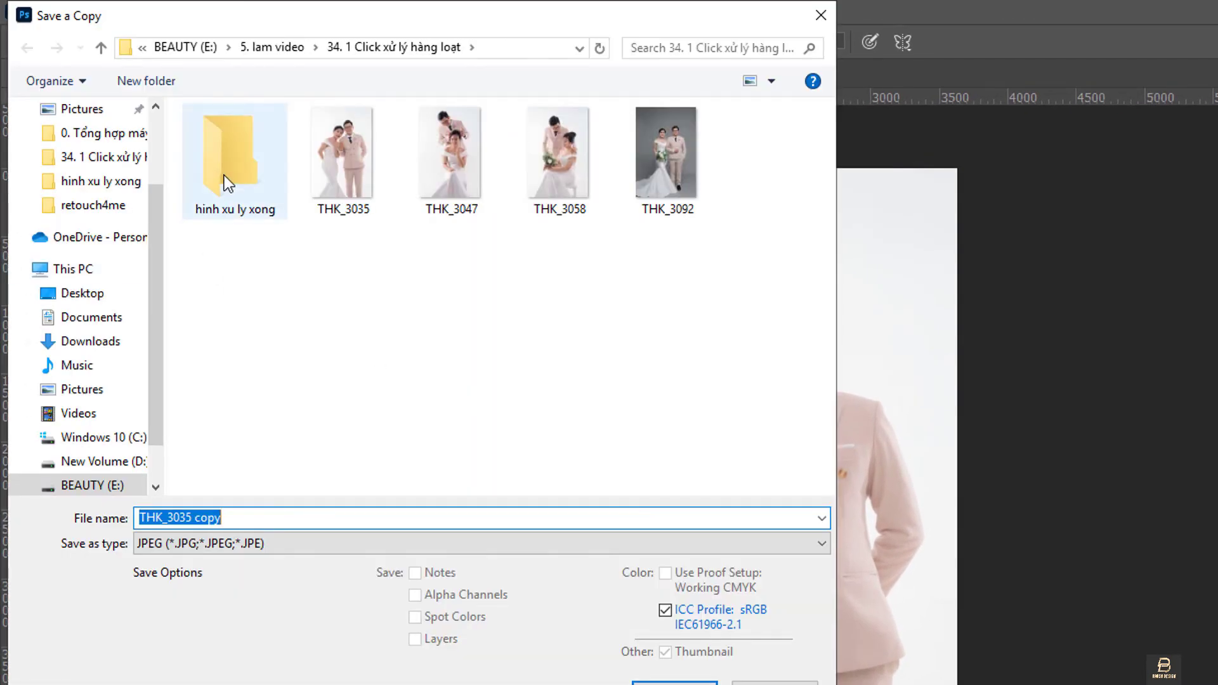
{"action": "double_click", "coordinate": [223, 175]}
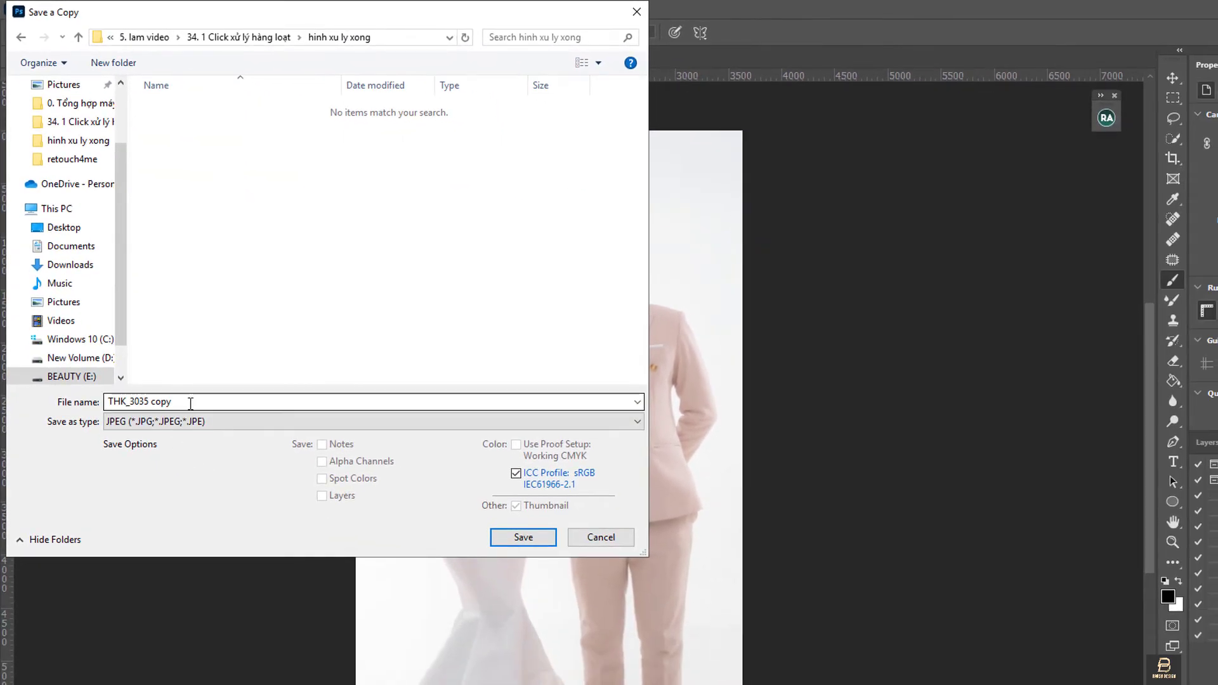
{"action": "left_click", "coordinate": [203, 422]}
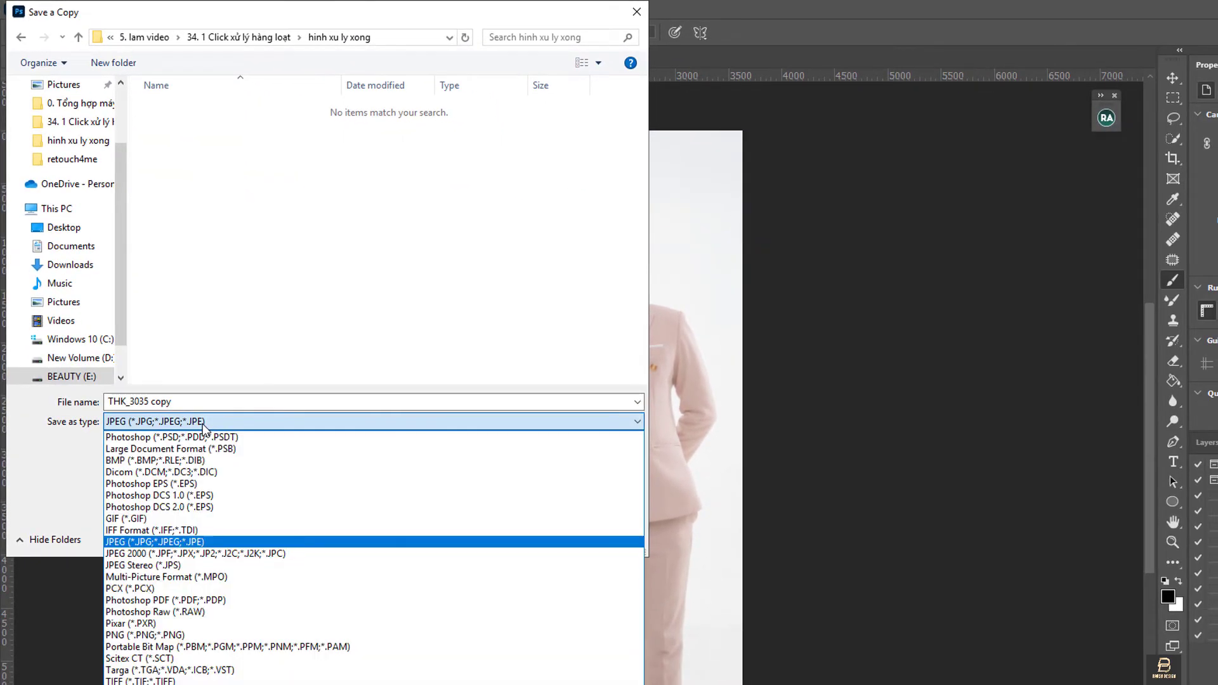
{"action": "left_click", "coordinate": [155, 543]}
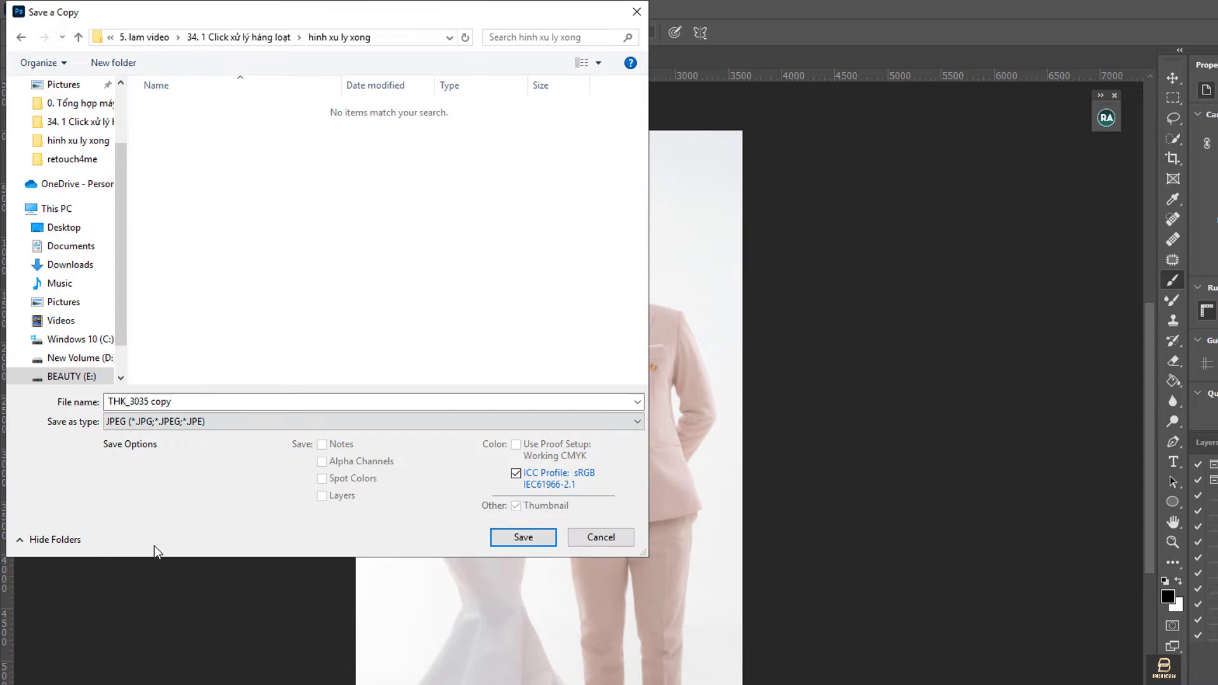
{"action": "left_click", "coordinate": [505, 538]}
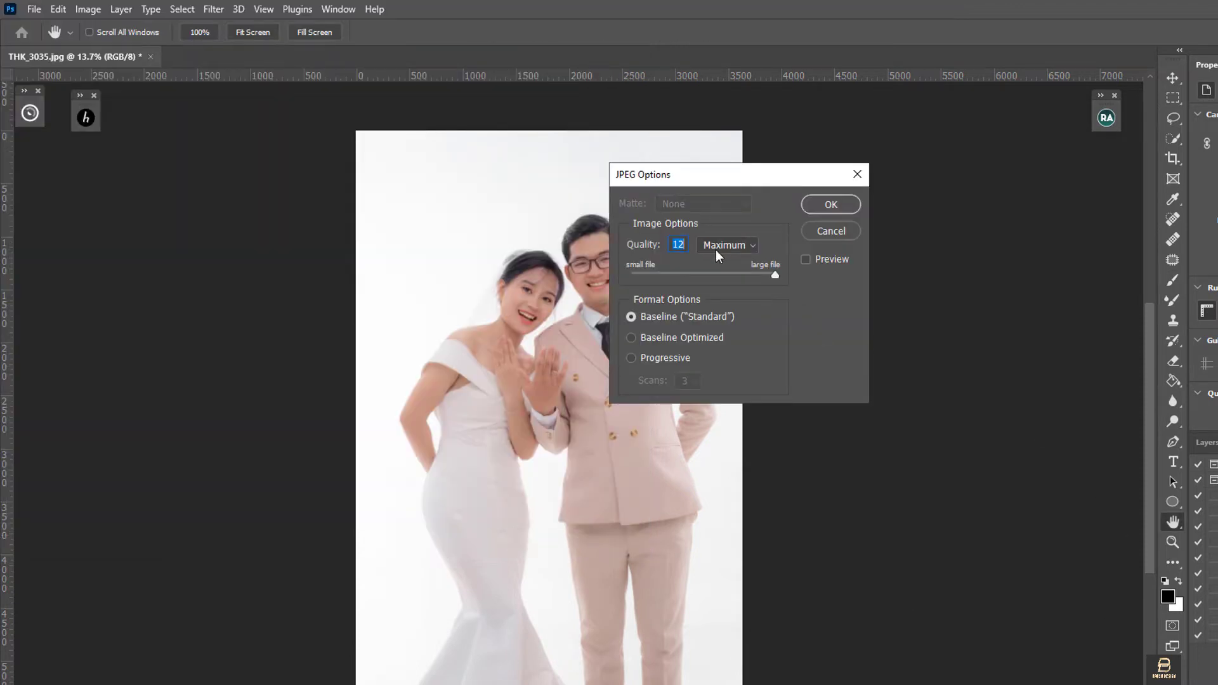
{"action": "left_click", "coordinate": [829, 206]}
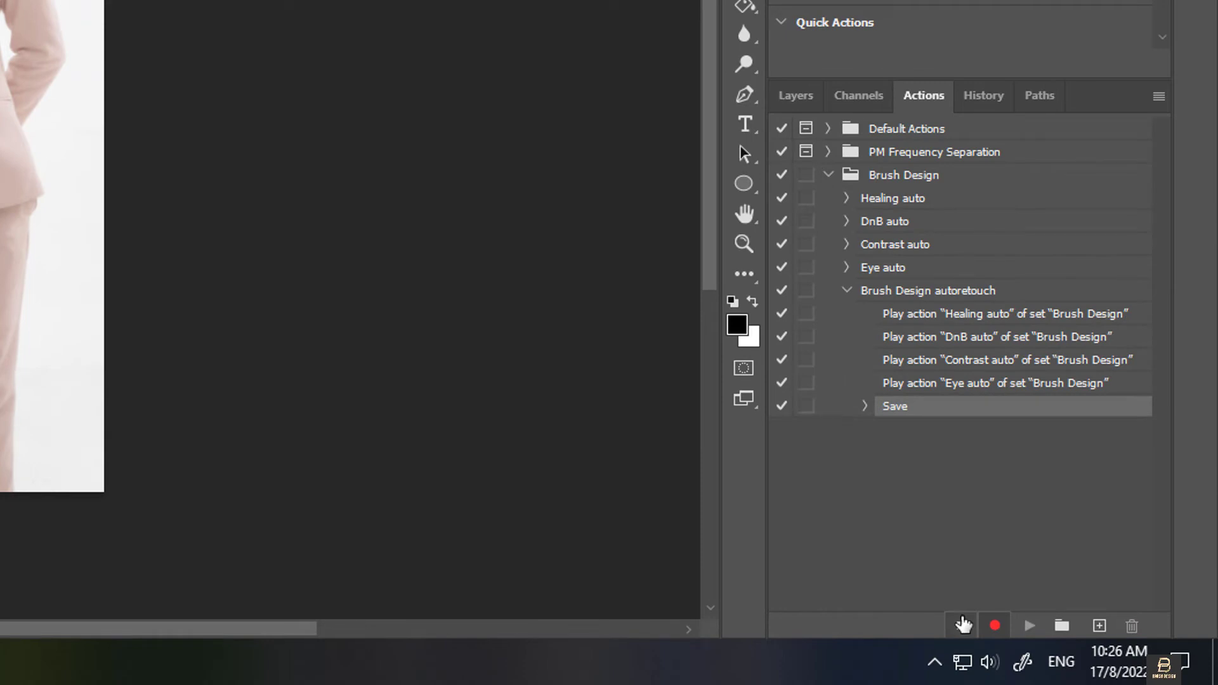
Stop recording, delete the Play action Eye auto step, and collapse Brush Design autoretouch.
{"action": "left_click", "coordinate": [964, 625]}
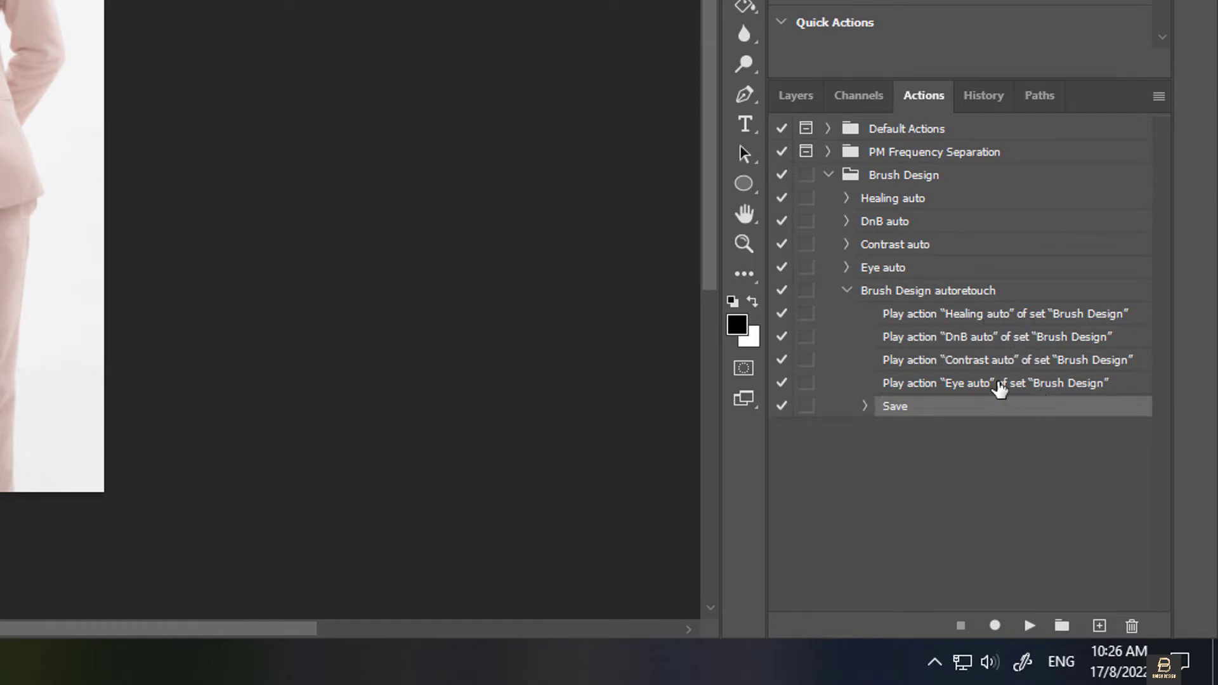
{"action": "left_click", "coordinate": [867, 407]}
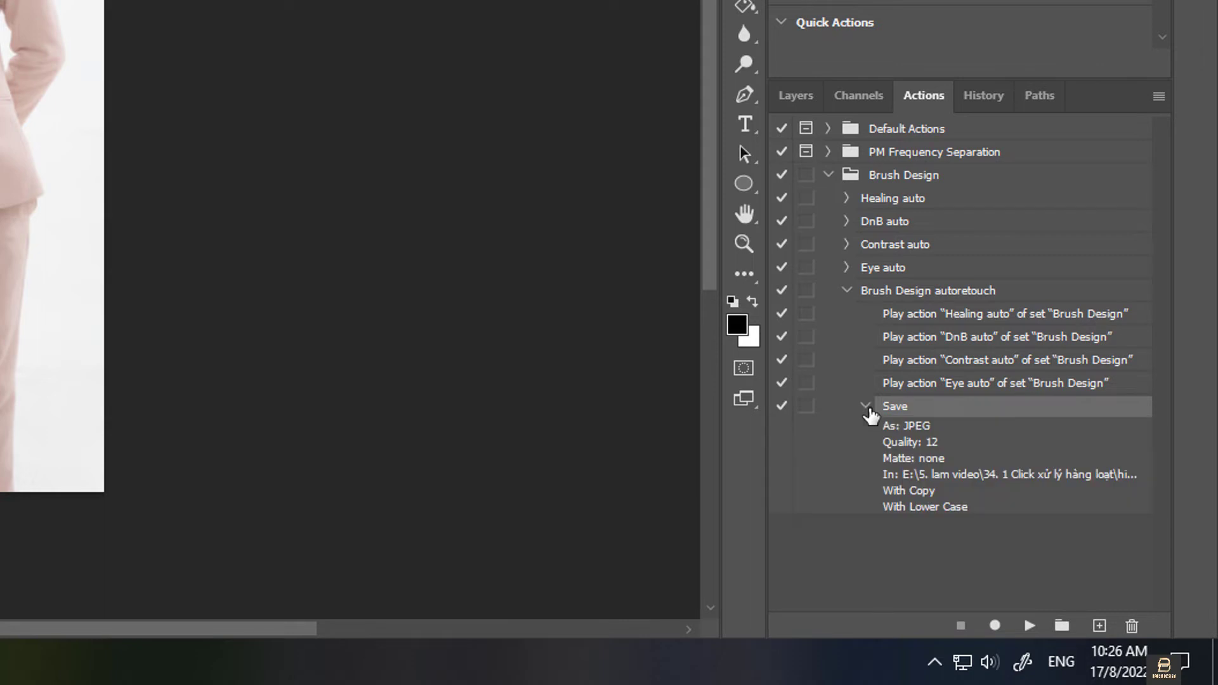
{"action": "left_click", "coordinate": [866, 406]}
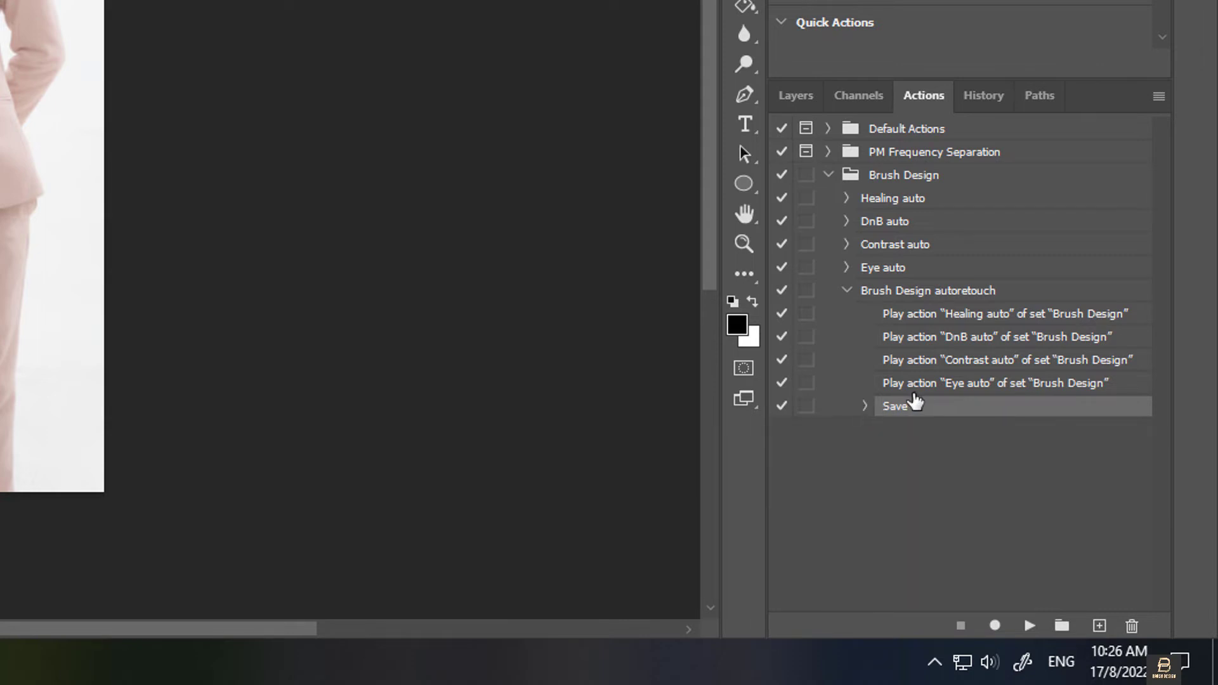
{"action": "left_click", "coordinate": [921, 385]}
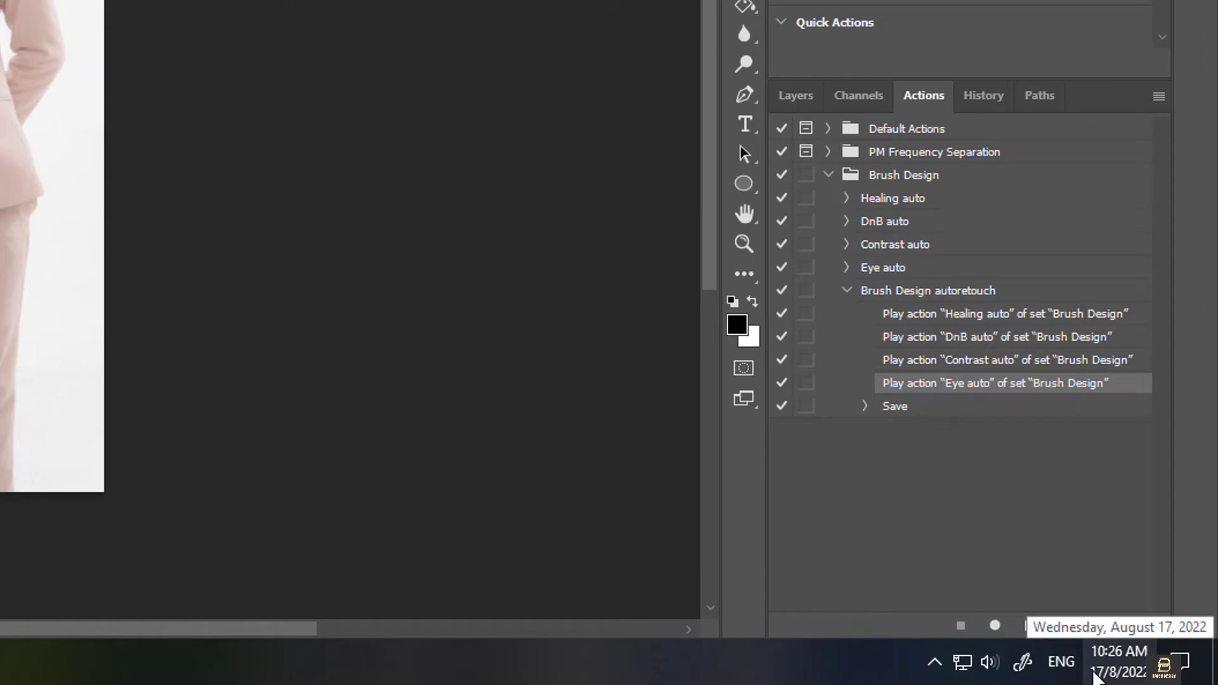
{"action": "left_click", "coordinate": [1132, 626]}
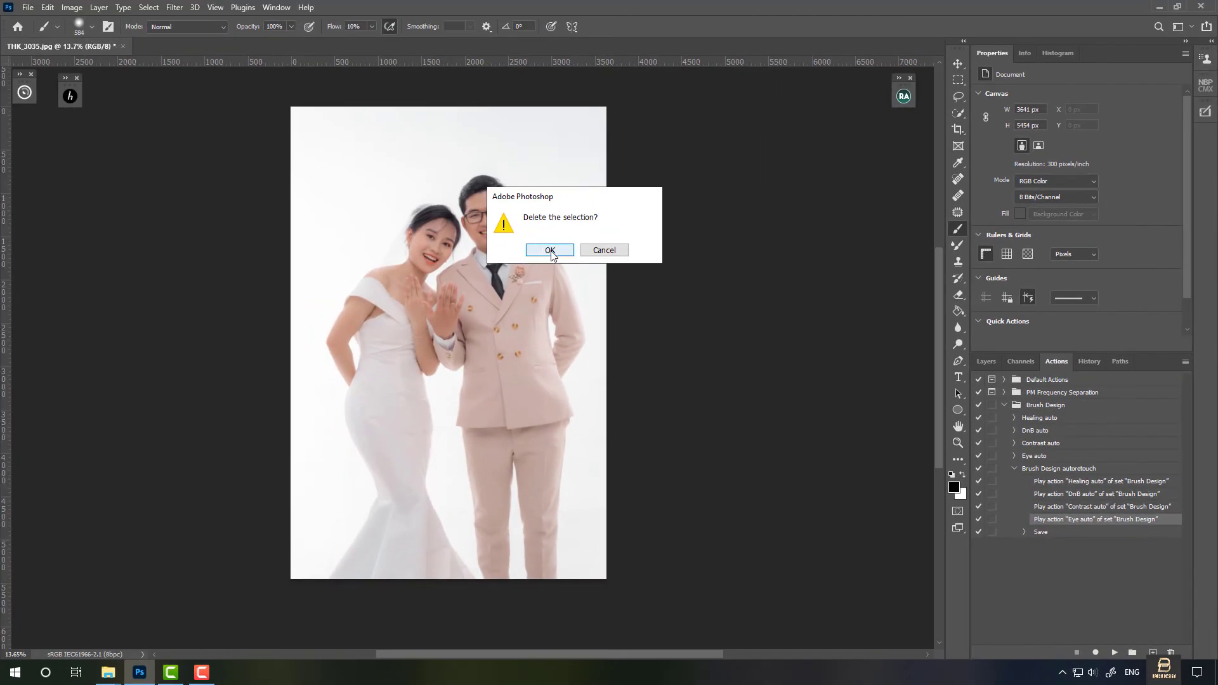
{"action": "left_click", "coordinate": [550, 250]}
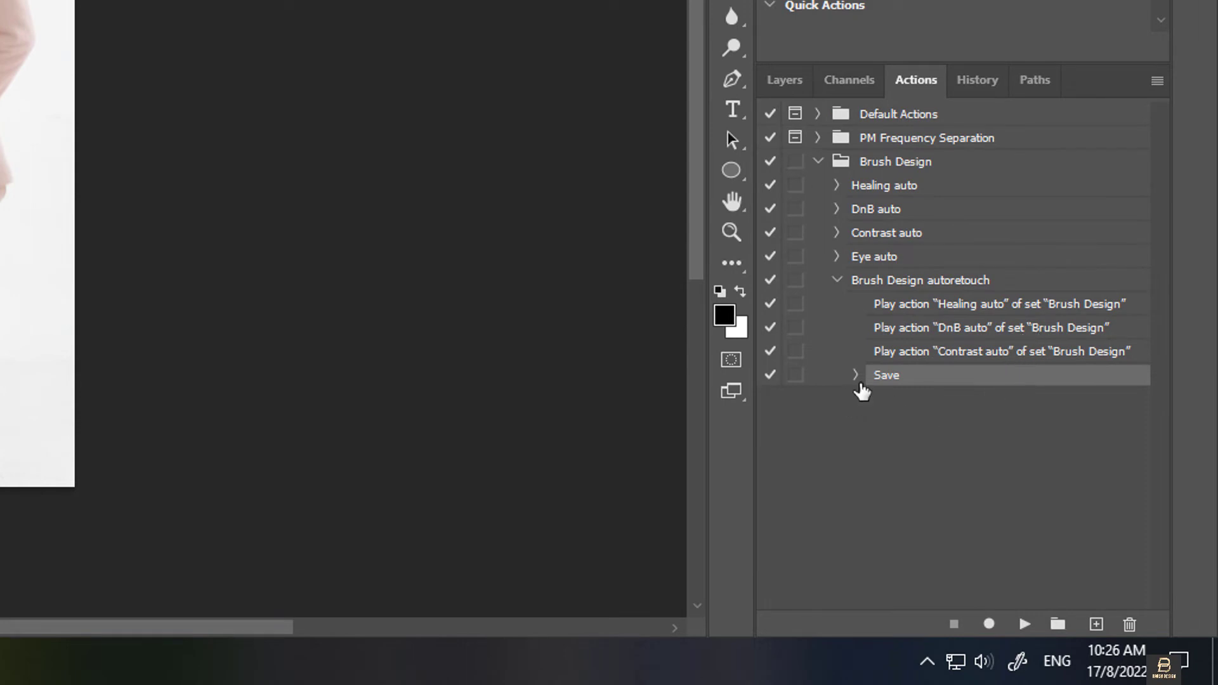
{"action": "left_click", "coordinate": [837, 280]}
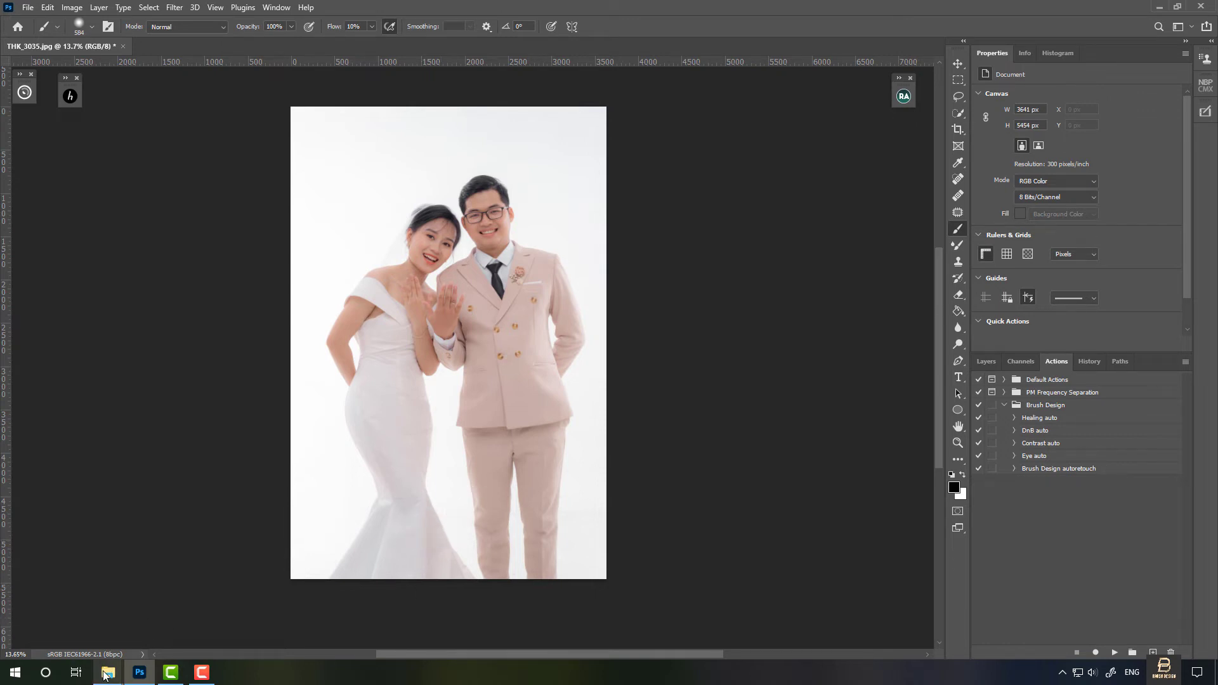
Delete the old Brush Design Auto Retouch droplet from the project folder in File Explorer.
{"action": "mouse_move", "coordinate": [108, 673]}
{"action": "left_click", "coordinate": [86, 622]}
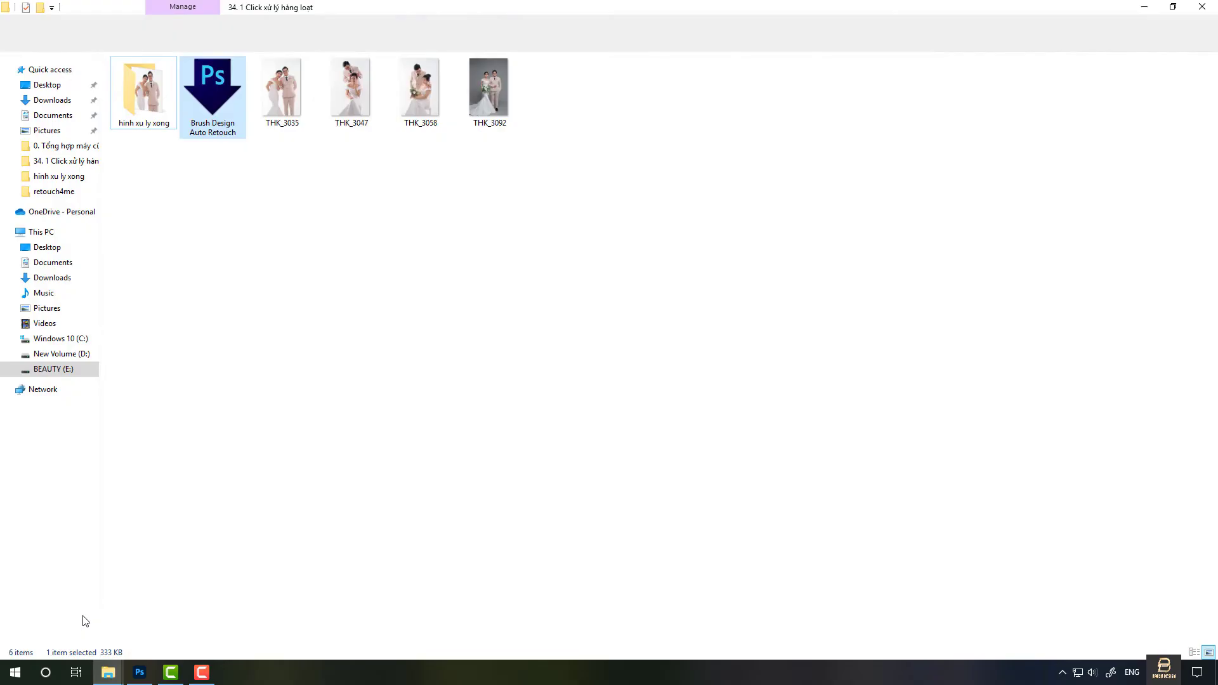
{"action": "left_click_drag", "start_coordinate": [449, 641], "coordinate": [330, 108]}
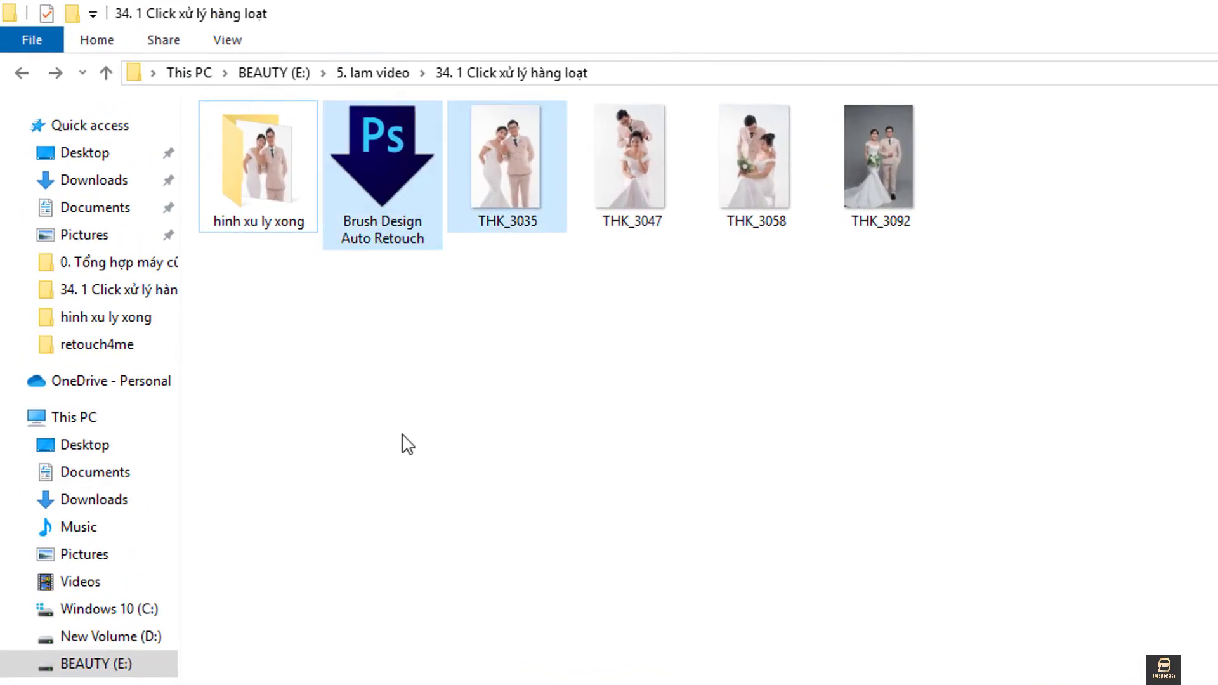
{"action": "left_click_drag", "start_coordinate": [381, 317], "coordinate": [365, 203]}
{"action": "left_click", "coordinate": [387, 330]}
{"action": "left_click_drag", "start_coordinate": [402, 380], "coordinate": [367, 133]}
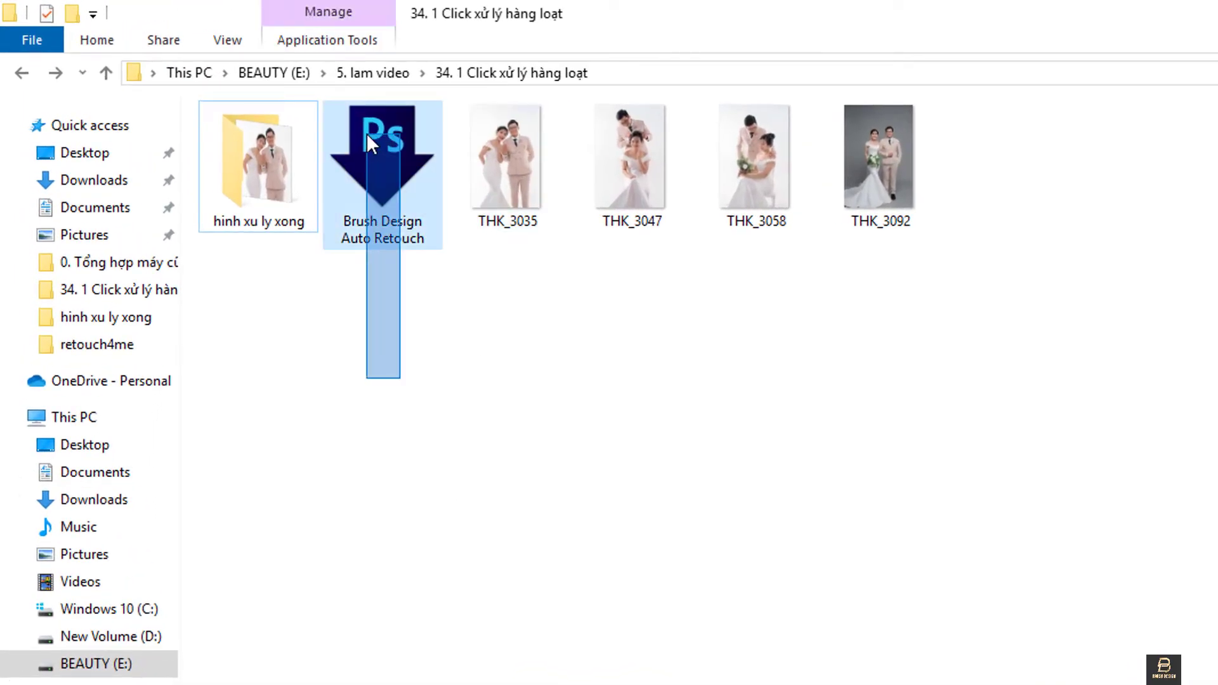
{"action": "key", "text": "Delete"}
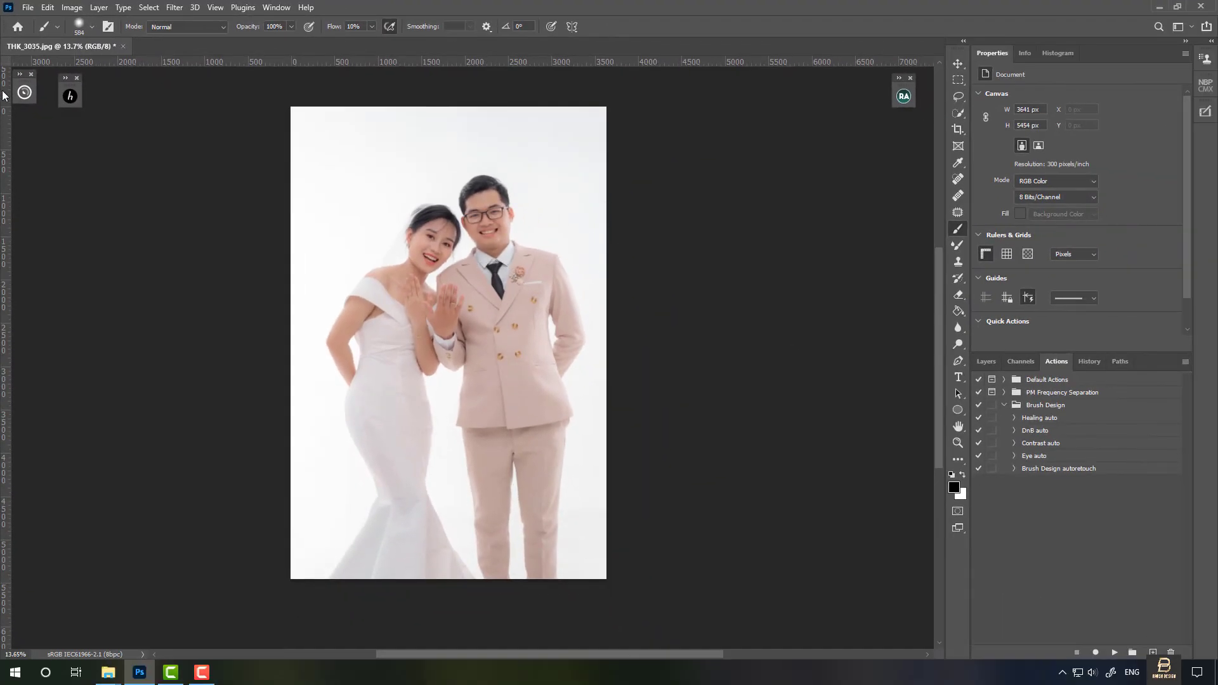
{"action": "left_click", "coordinate": [26, 8]}
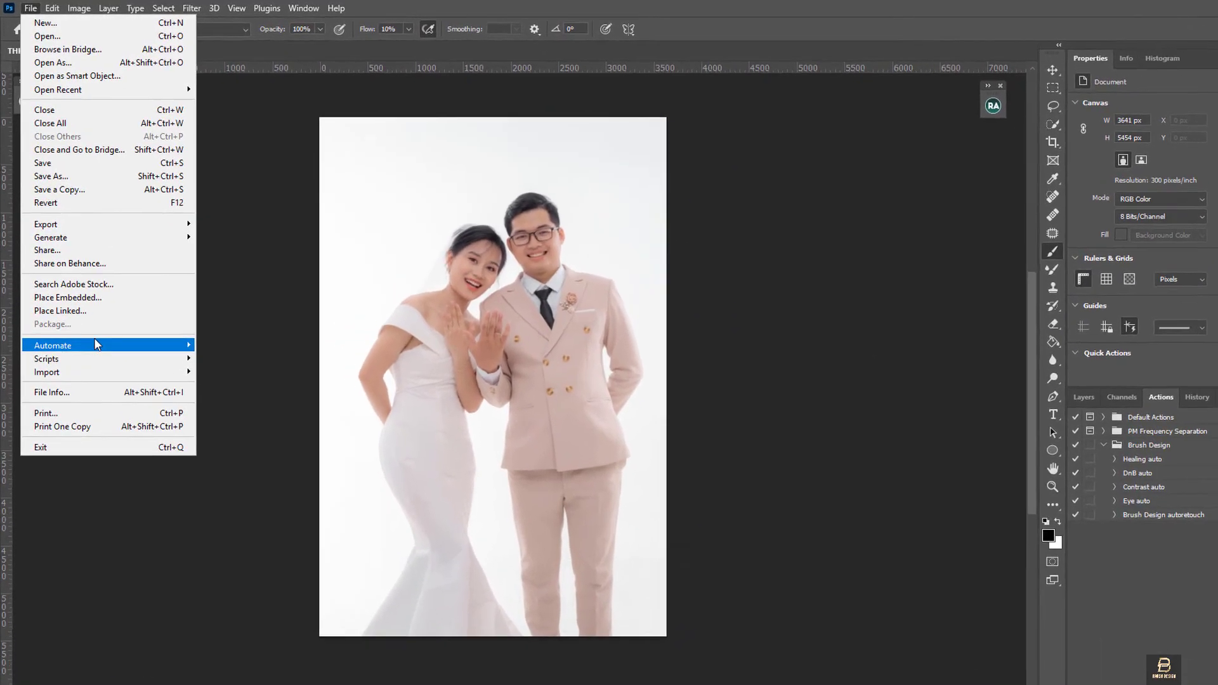
{"action": "mouse_move", "coordinate": [57, 377]}
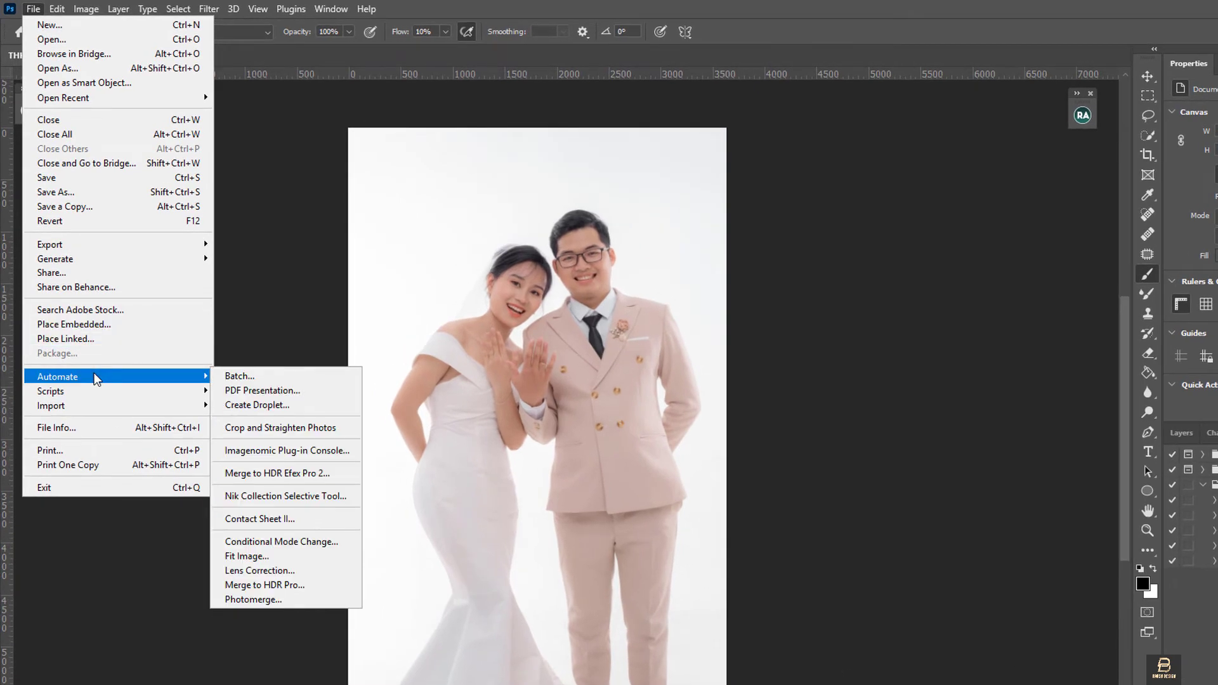
Open Create Droplet and bring up the Save Droplet In location chooser.
{"action": "left_click", "coordinate": [281, 406]}
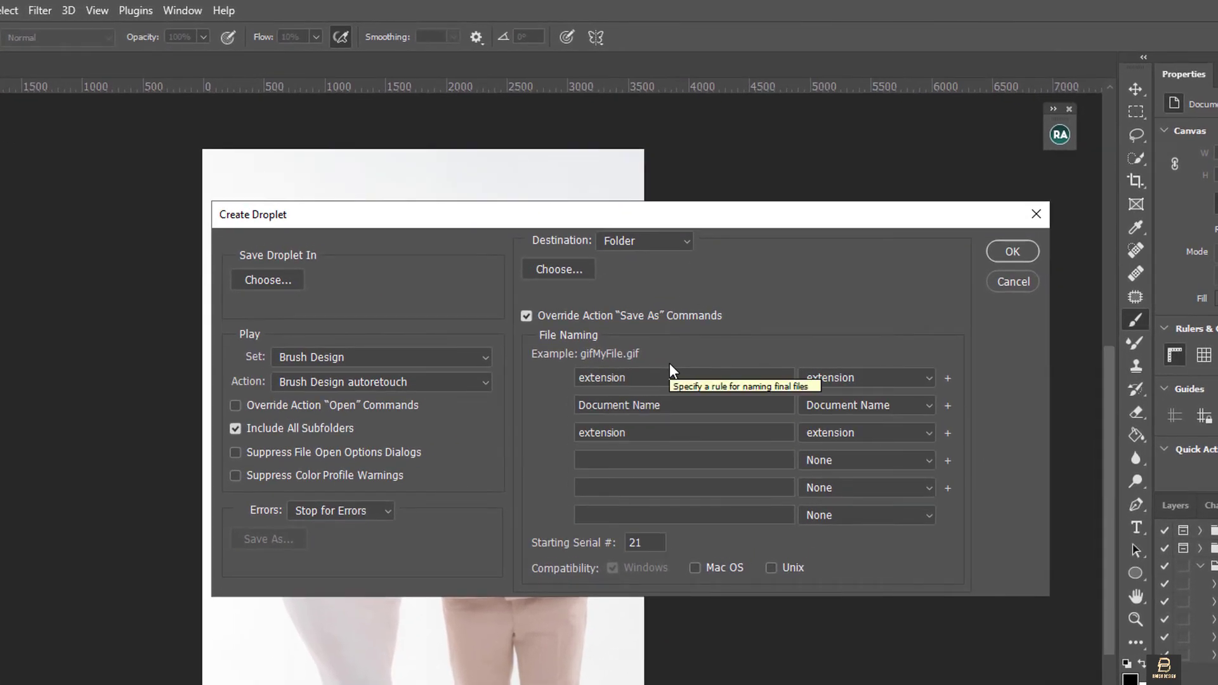
{"action": "left_click", "coordinate": [272, 281]}
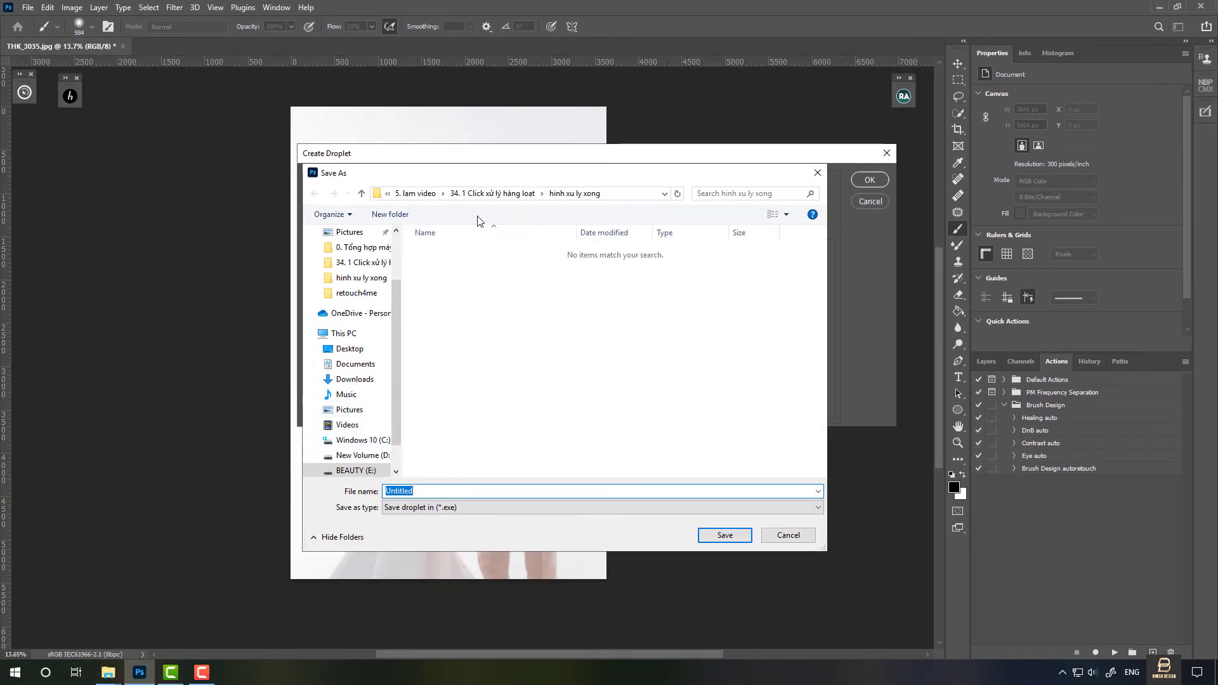
Save the droplet as Brush Design Autoretouch in the 34. 1 Click xử lý hàng loạt folder.
{"action": "left_click", "coordinate": [497, 194]}
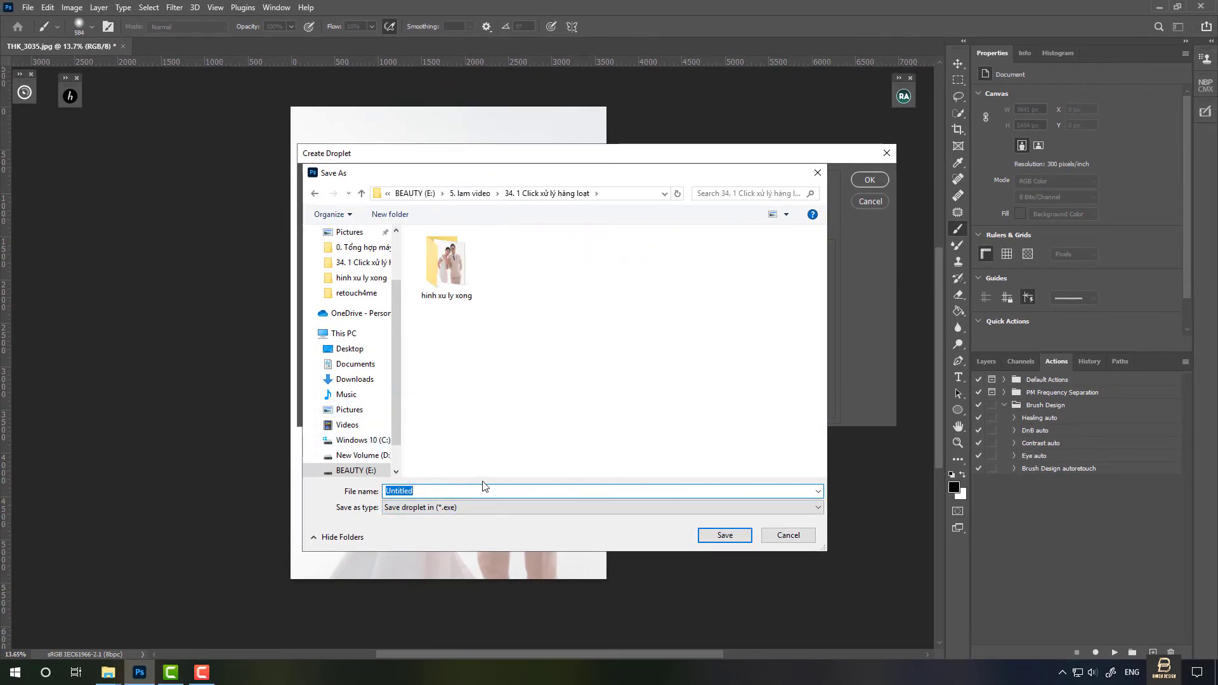
{"action": "type", "text": "Brus"}
{"action": "type", "text": "h Design Au"}
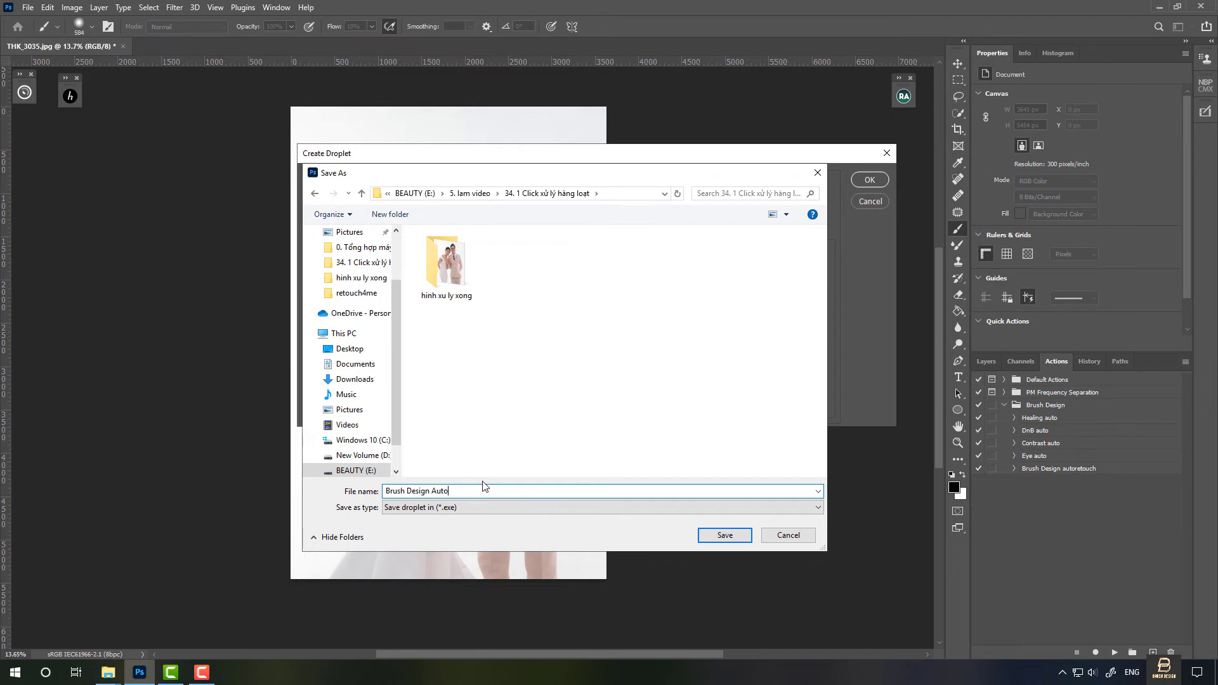
{"action": "type", "text": "touch"}
{"action": "left_click", "coordinate": [719, 536]}
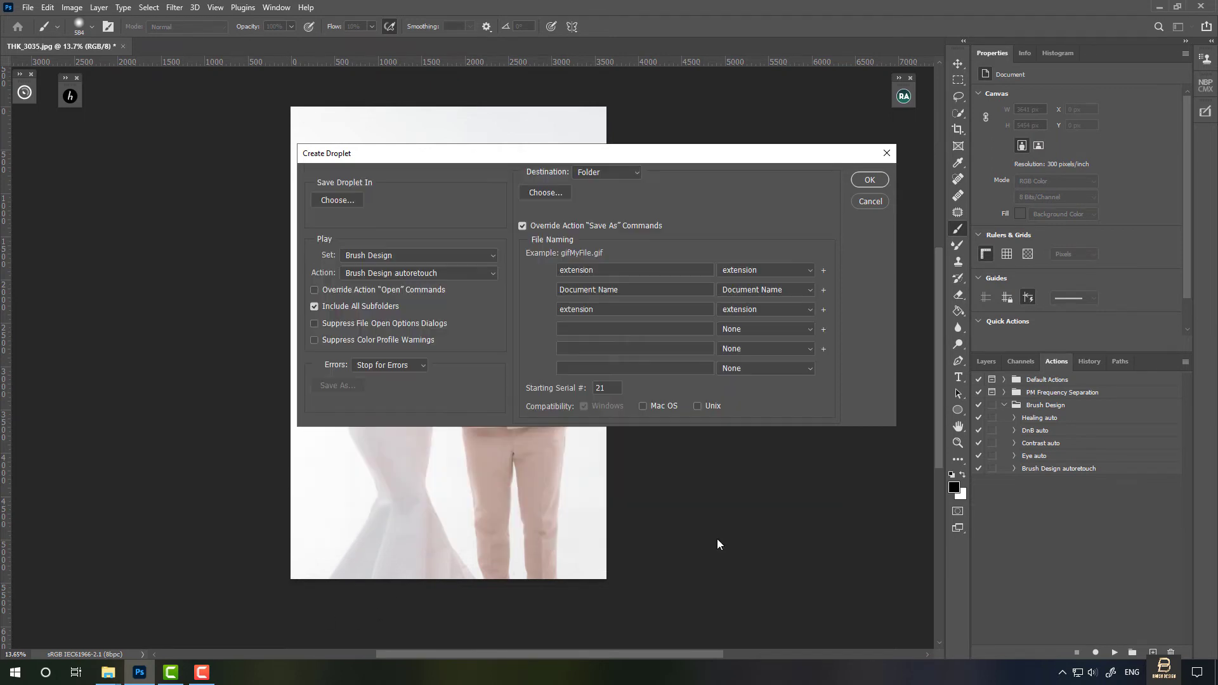
Choose set Brush Design and action Brush Design autoretouch, keeping Destination as Folder.
{"action": "left_click", "coordinate": [409, 256]}
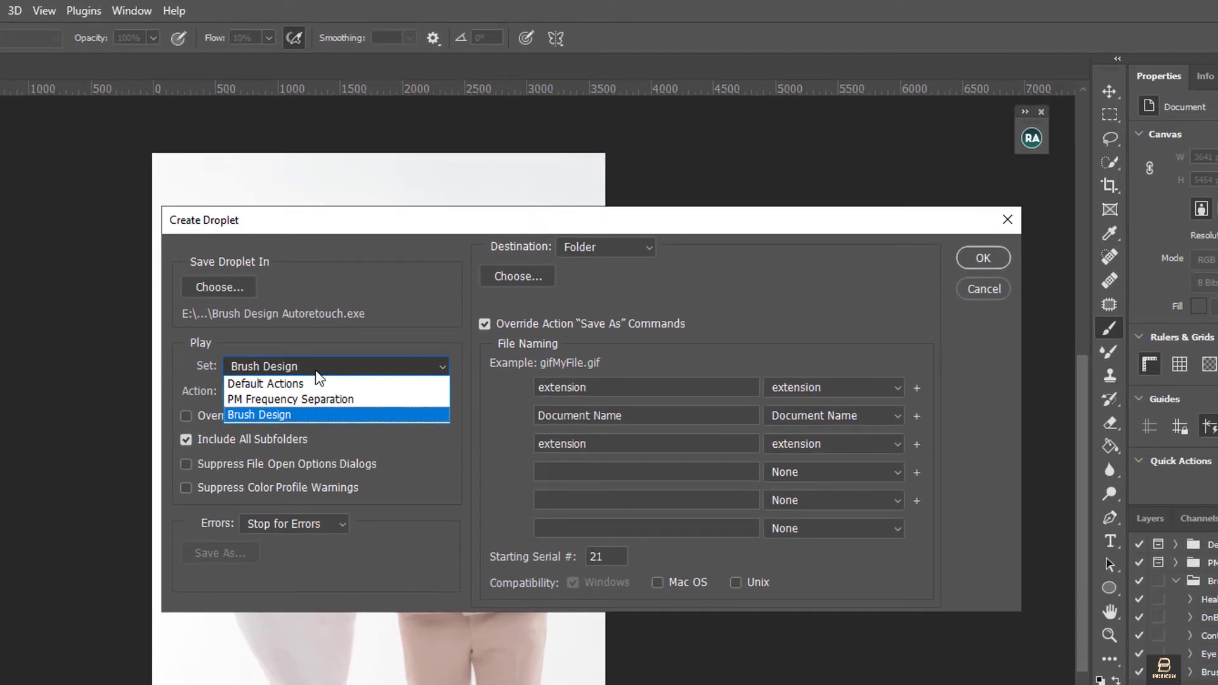
{"action": "left_click", "coordinate": [299, 415]}
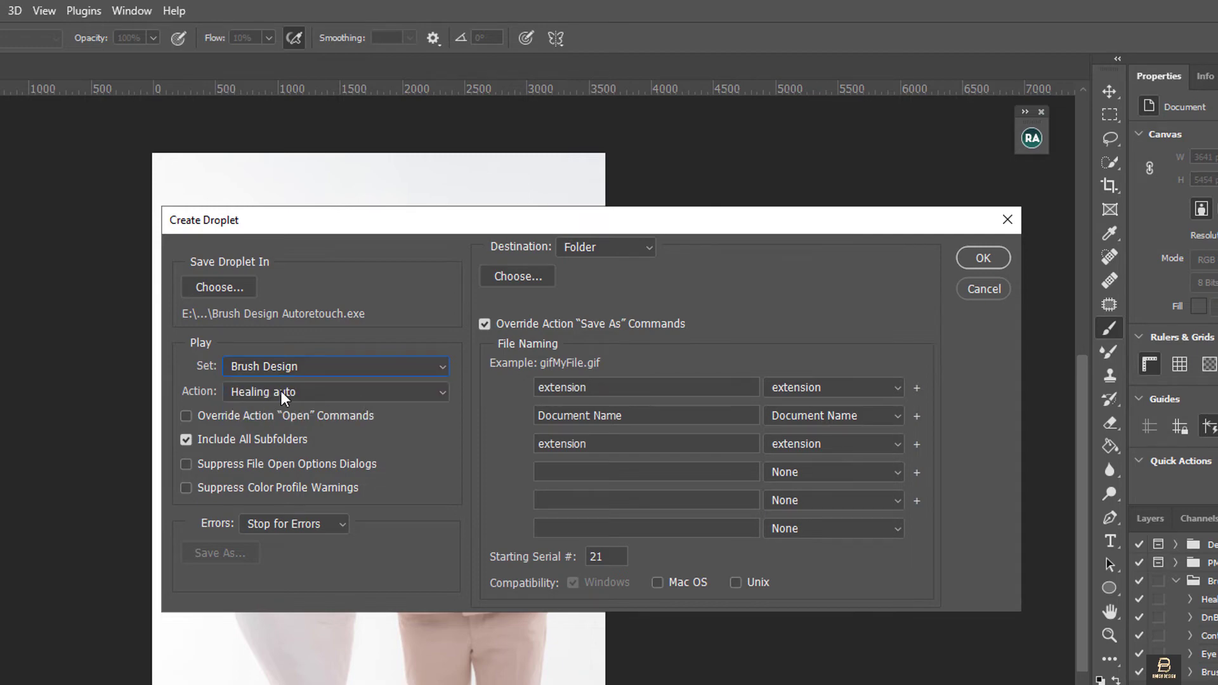
{"action": "left_click", "coordinate": [293, 394]}
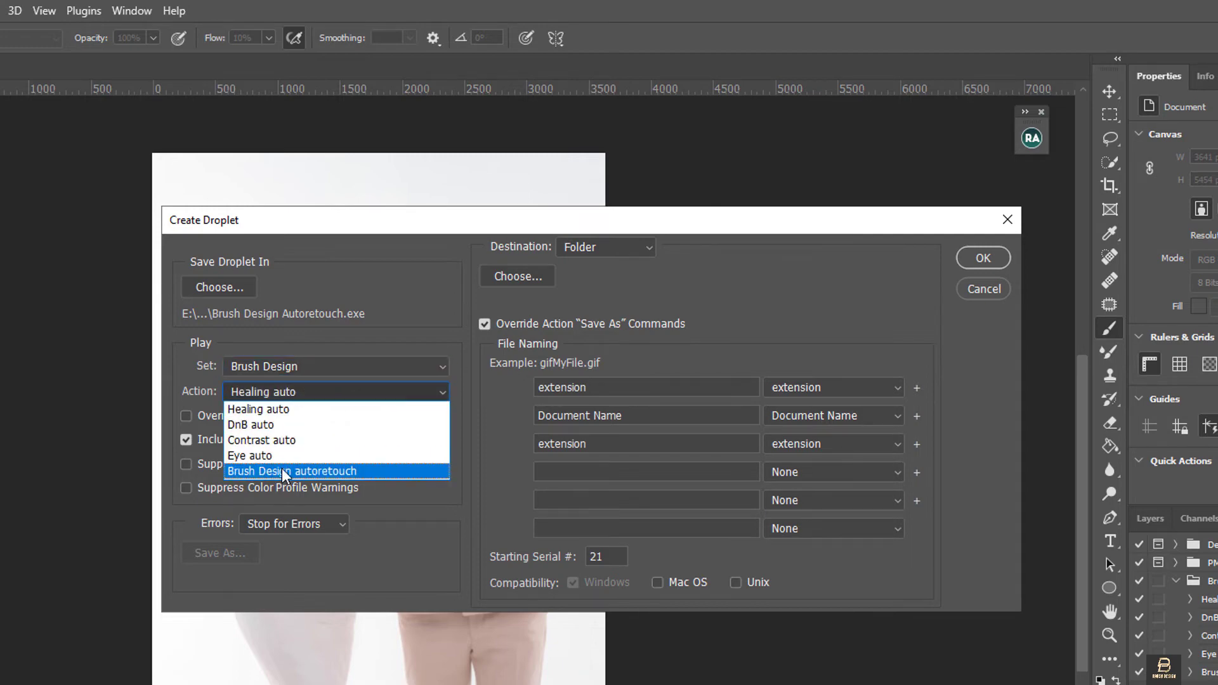
{"action": "left_click", "coordinate": [301, 473]}
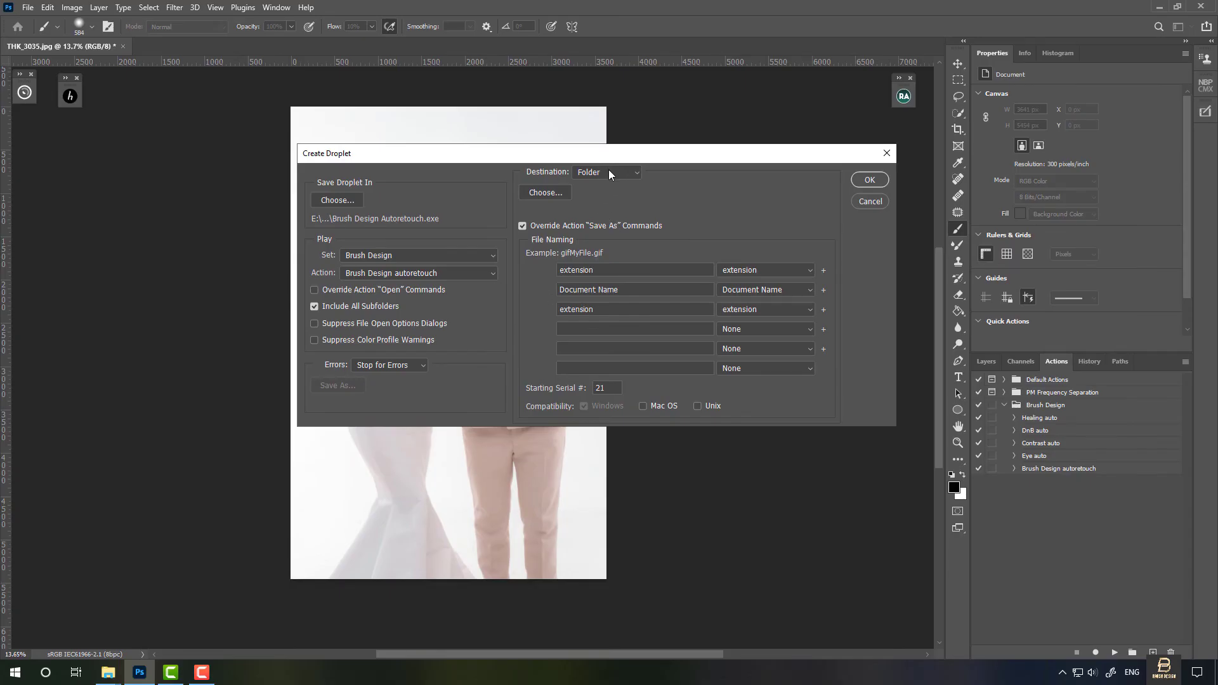
{"action": "left_click", "coordinate": [608, 171]}
{"action": "left_click", "coordinate": [590, 209]}
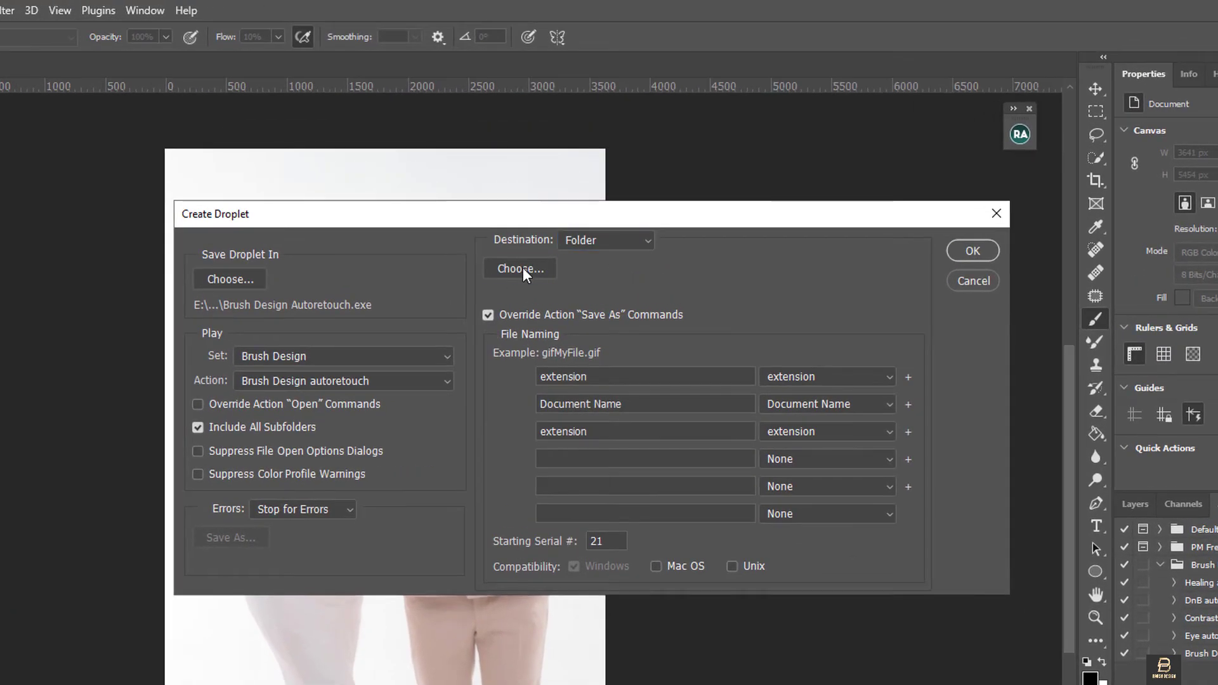
Set the droplet's destination to E: > 5. lam video > 34. 1 Click xử lý hàng loạt > hinh xu ly xong.
{"action": "left_click", "coordinate": [523, 268]}
{"action": "double_click", "coordinate": [454, 573]}
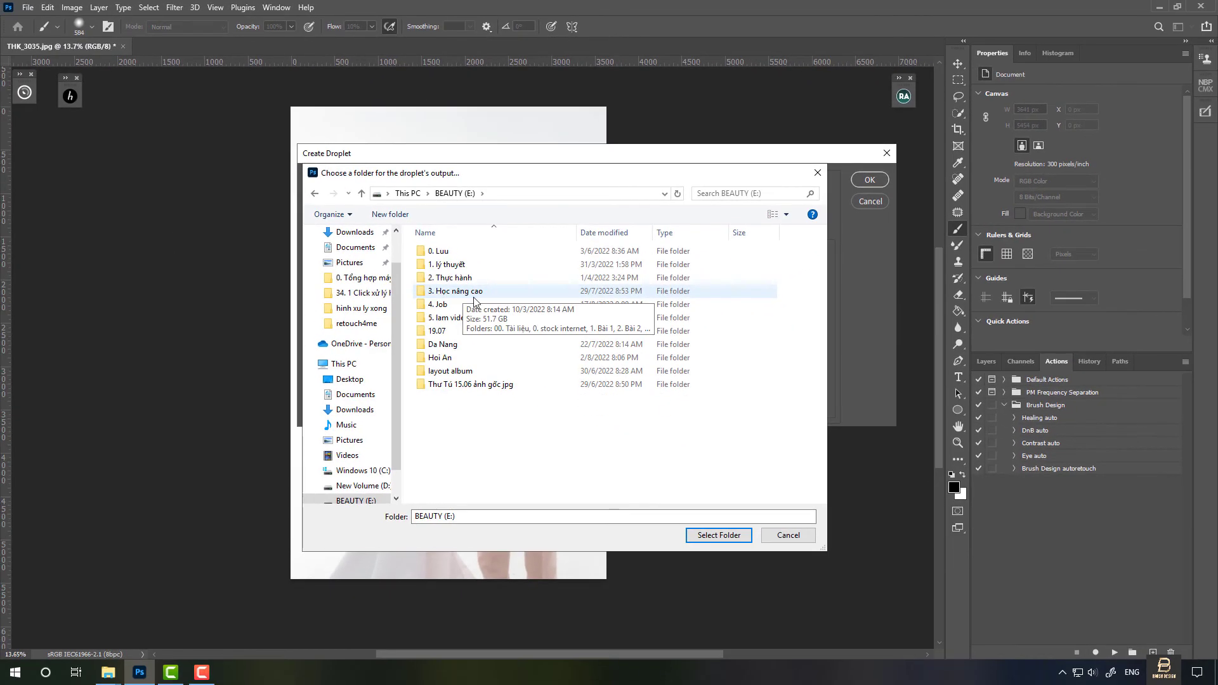
{"action": "double_click", "coordinate": [437, 341]}
{"action": "scroll", "coordinate": [484, 527], "scroll_direction": "down", "scroll_amount": 5}
{"action": "left_click", "coordinate": [490, 487]}
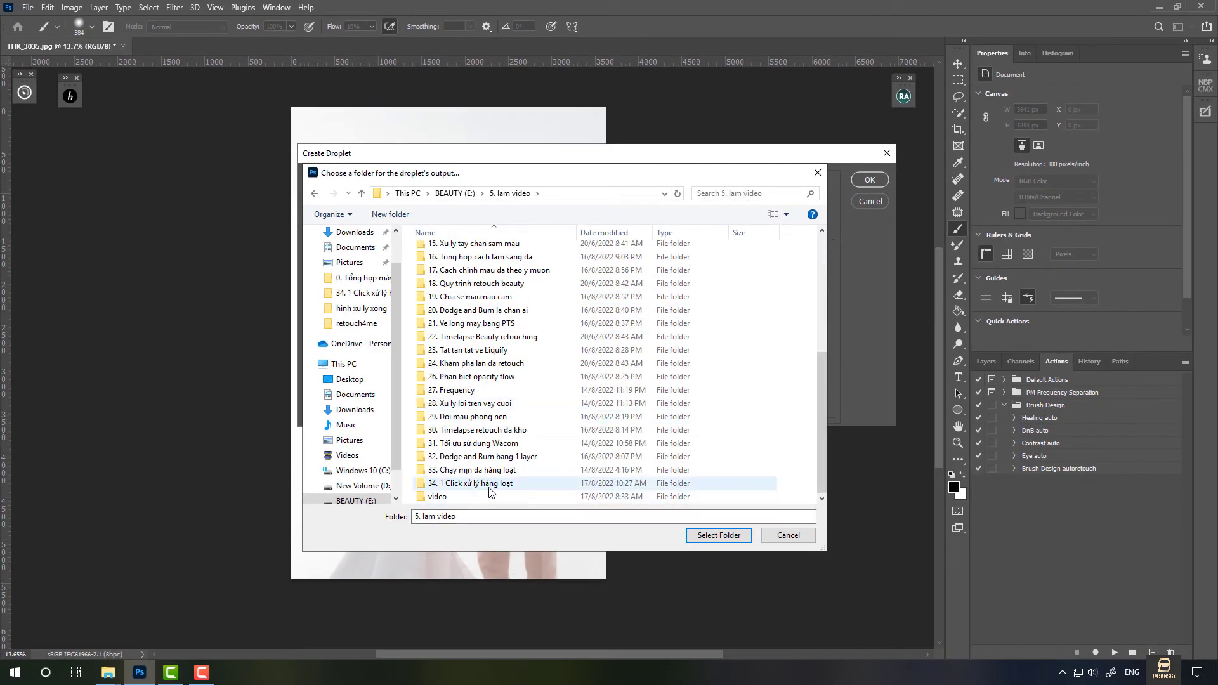
{"action": "double_click", "coordinate": [491, 487]}
{"action": "left_click", "coordinate": [445, 266]}
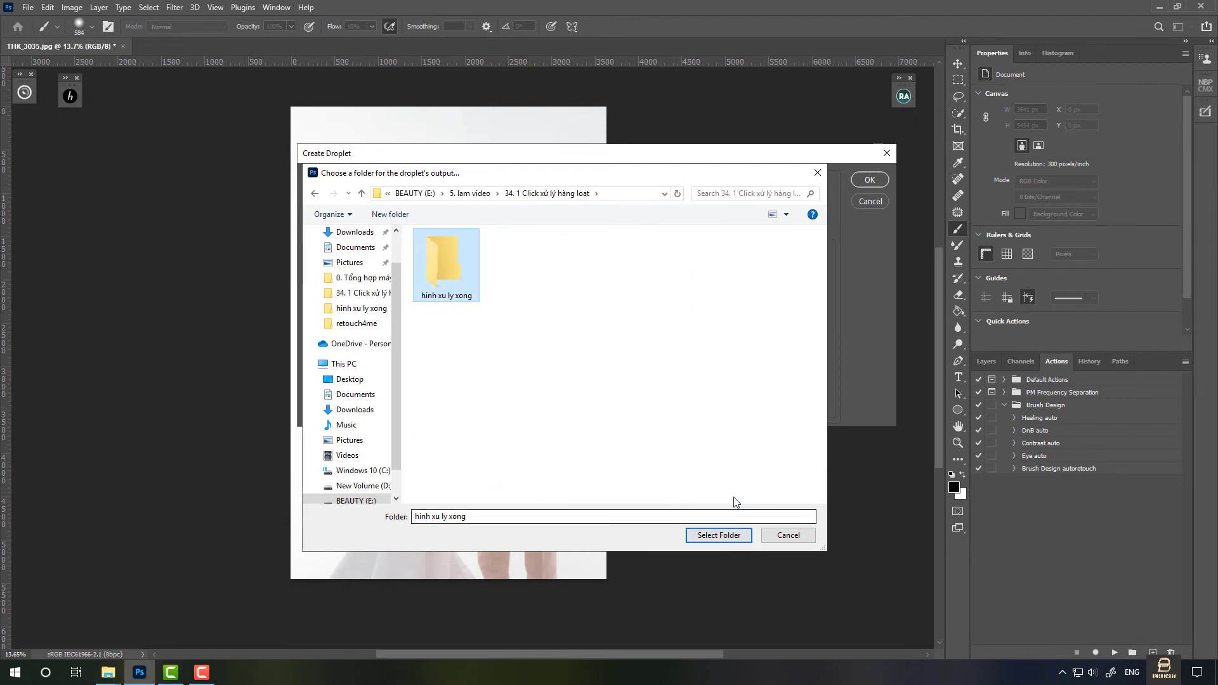
{"action": "left_click", "coordinate": [736, 532]}
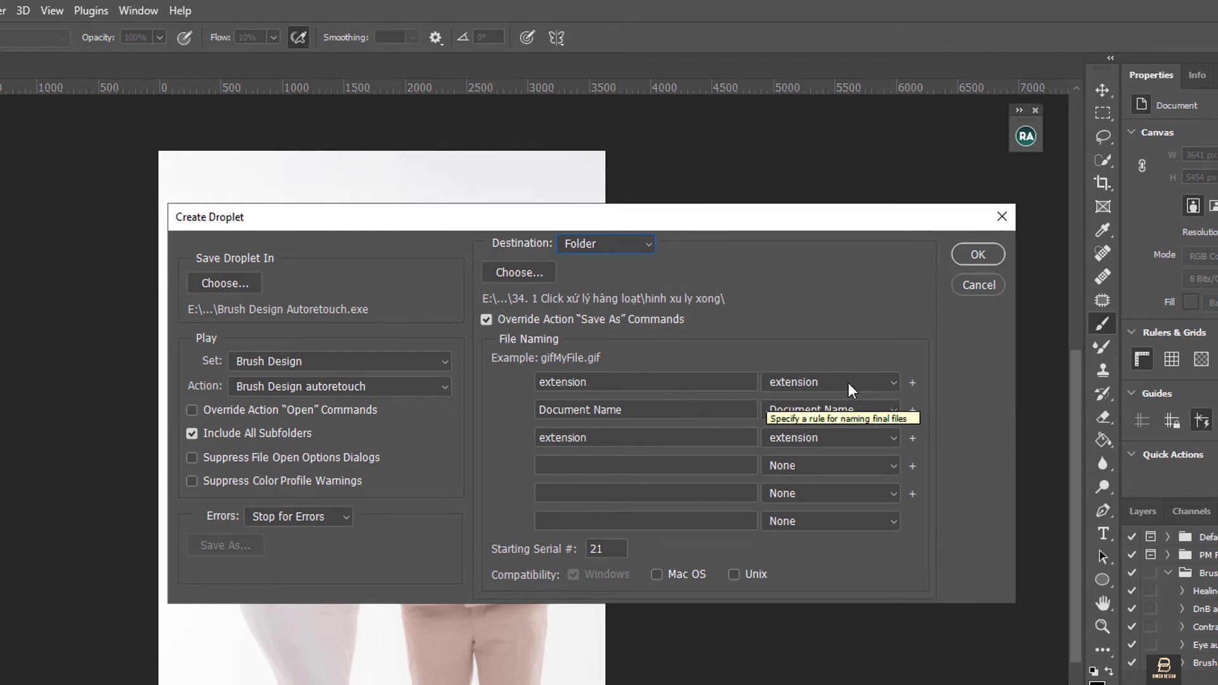
Keep extension as the first file-name part and create the droplet.
{"action": "left_click", "coordinate": [892, 383]}
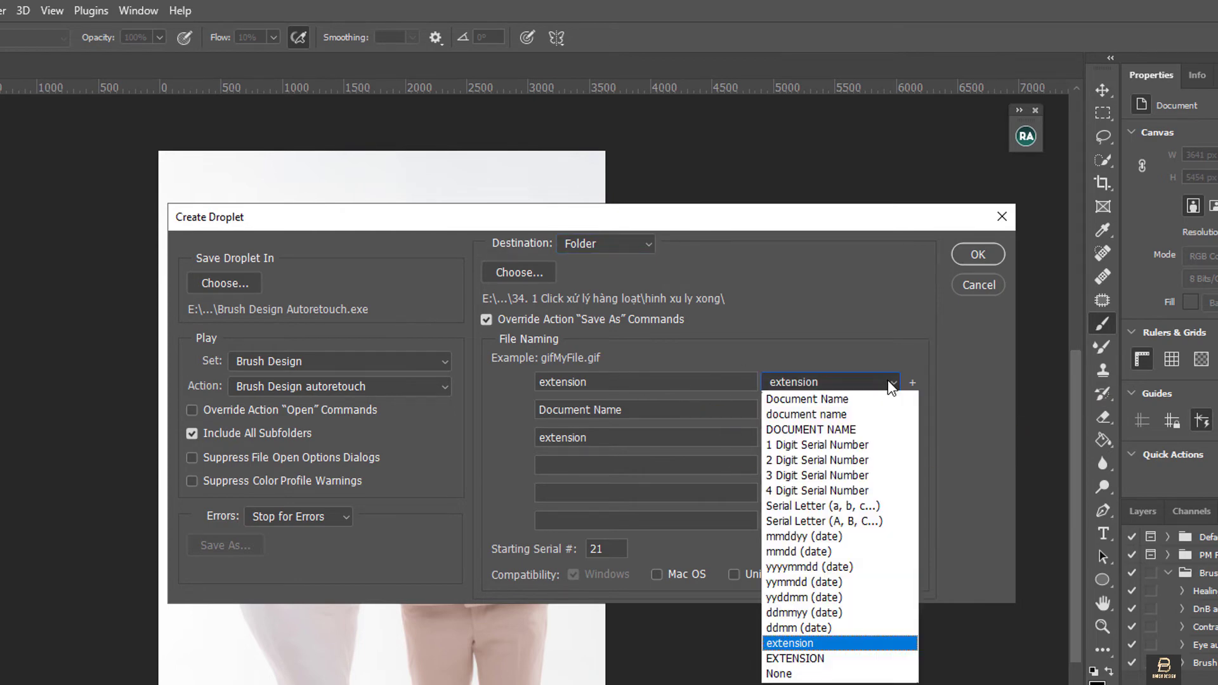
{"action": "left_click", "coordinate": [822, 645]}
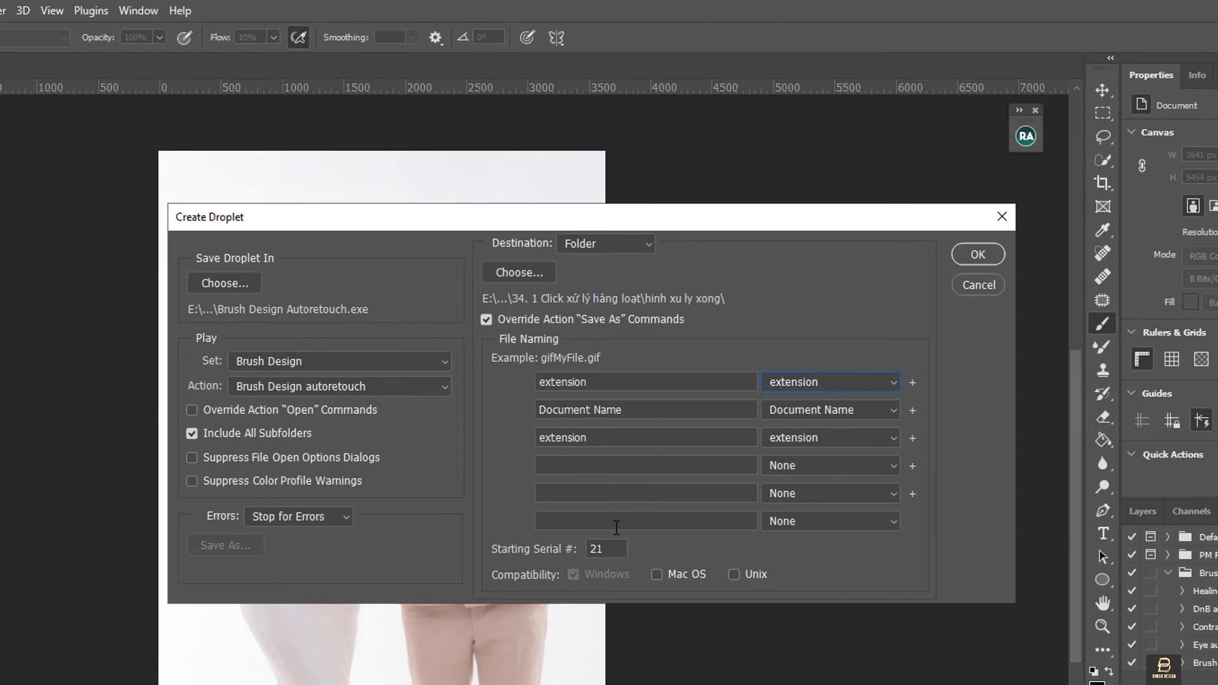
{"action": "left_click", "coordinate": [975, 255]}
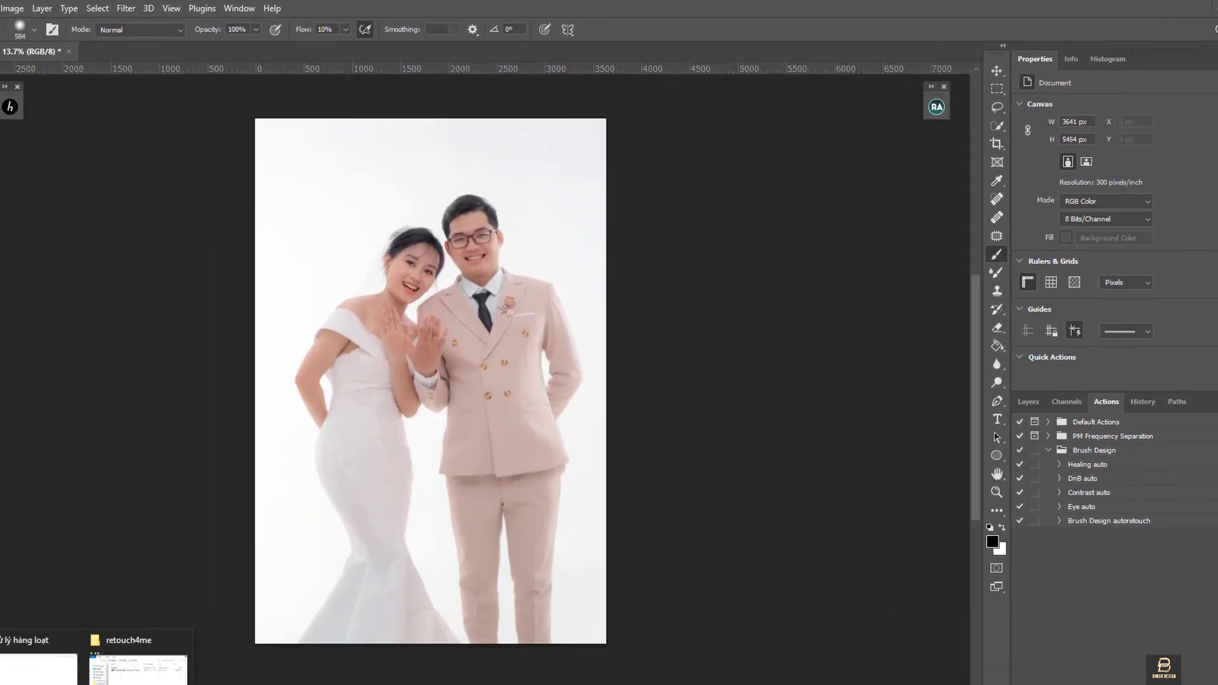
Switch to File Explorer and select the new droplet and the four wedding photos.
{"action": "left_click", "coordinate": [92, 636]}
{"action": "left_click_drag", "start_coordinate": [221, 75], "coordinate": [231, 229]}
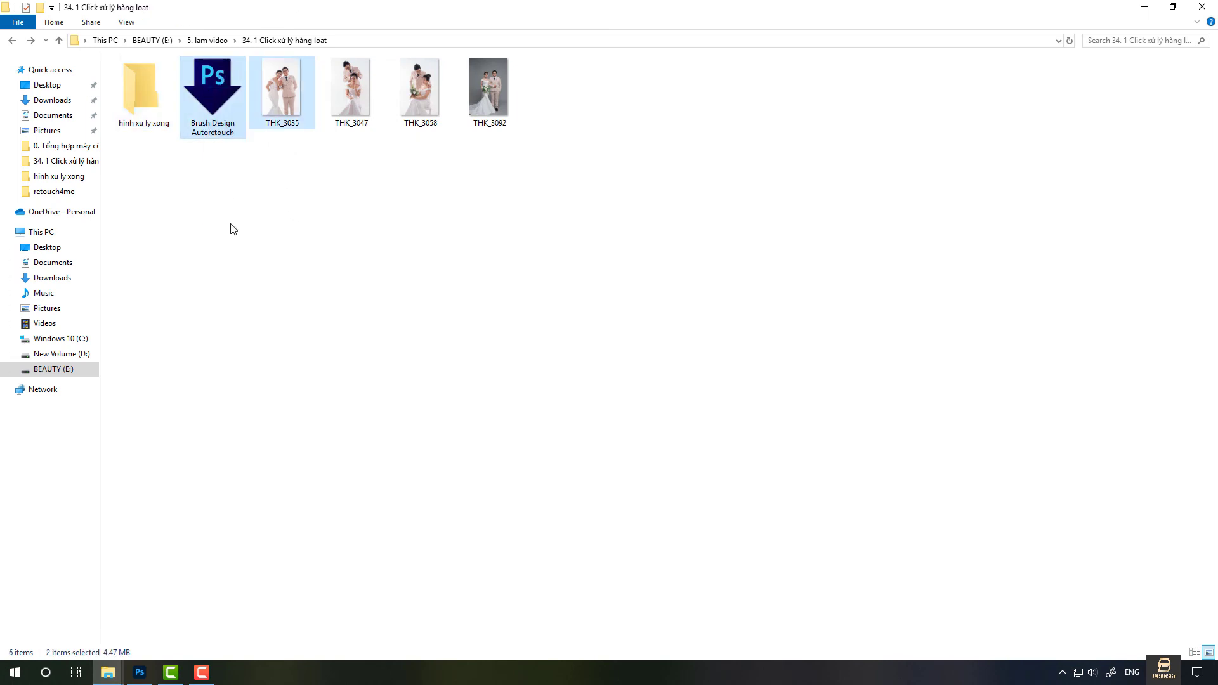
{"action": "left_click", "coordinate": [250, 211]}
{"action": "left_click_drag", "start_coordinate": [213, 88], "coordinate": [205, 207]}
{"action": "left_click_drag", "start_coordinate": [198, 80], "coordinate": [336, 256]}
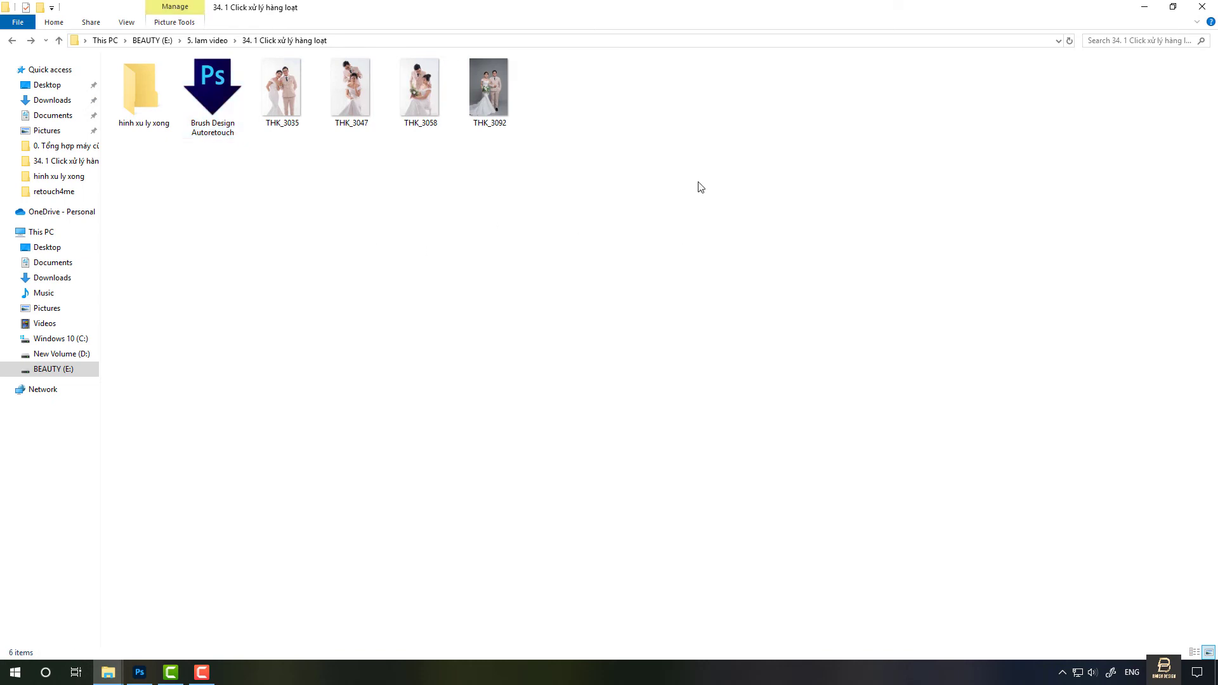
{"action": "left_click_drag", "start_coordinate": [701, 182], "coordinate": [280, 86]}
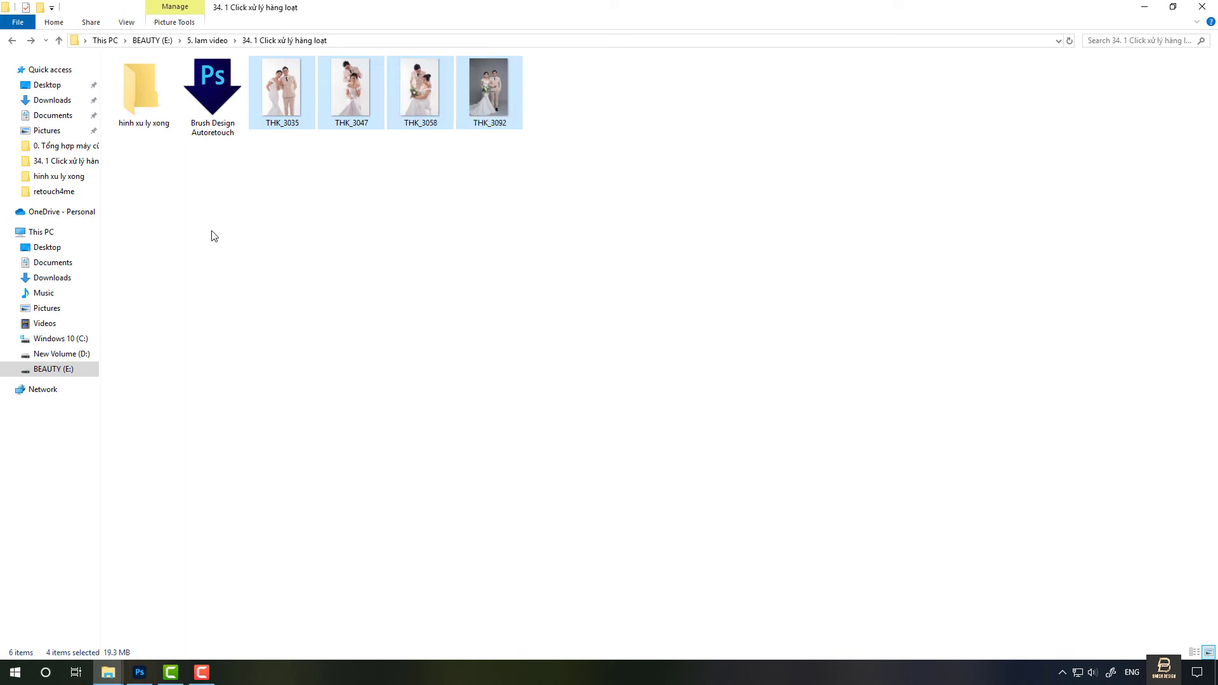
Check that hinh xu ly xong is empty, then go back and reselect the four photos.
{"action": "left_click", "coordinate": [132, 93]}
{"action": "double_click", "coordinate": [132, 93]}
{"action": "left_click", "coordinate": [12, 40]}
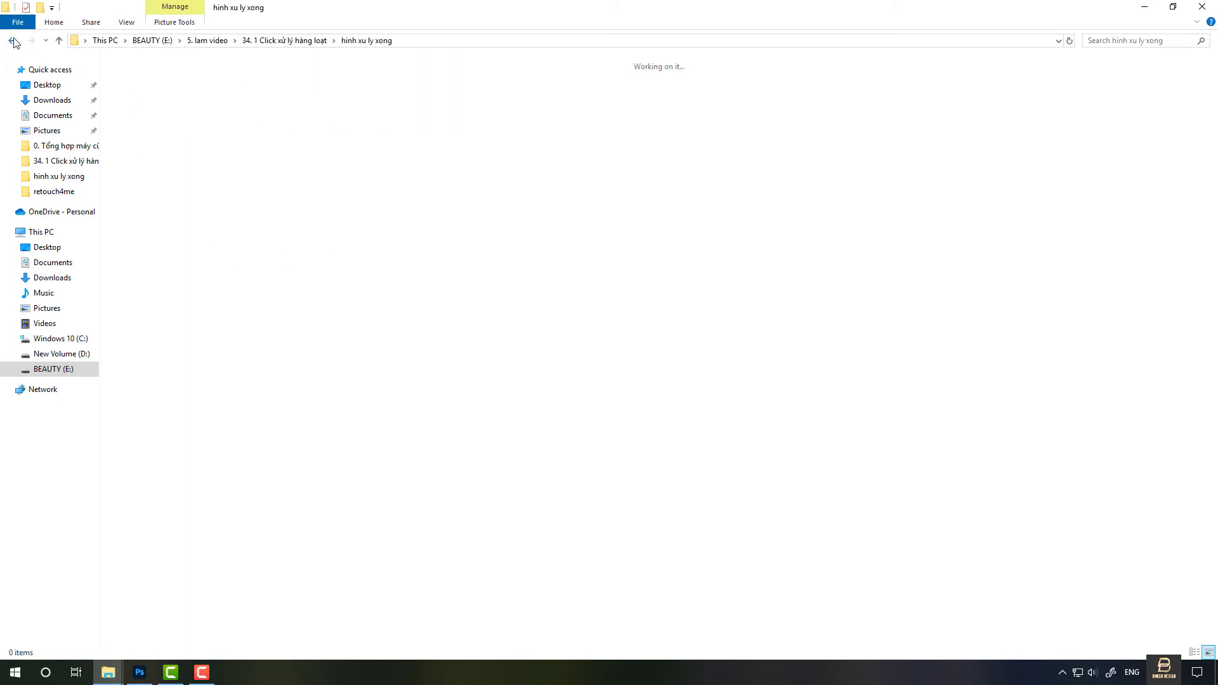
{"action": "left_click_drag", "start_coordinate": [594, 179], "coordinate": [272, 94]}
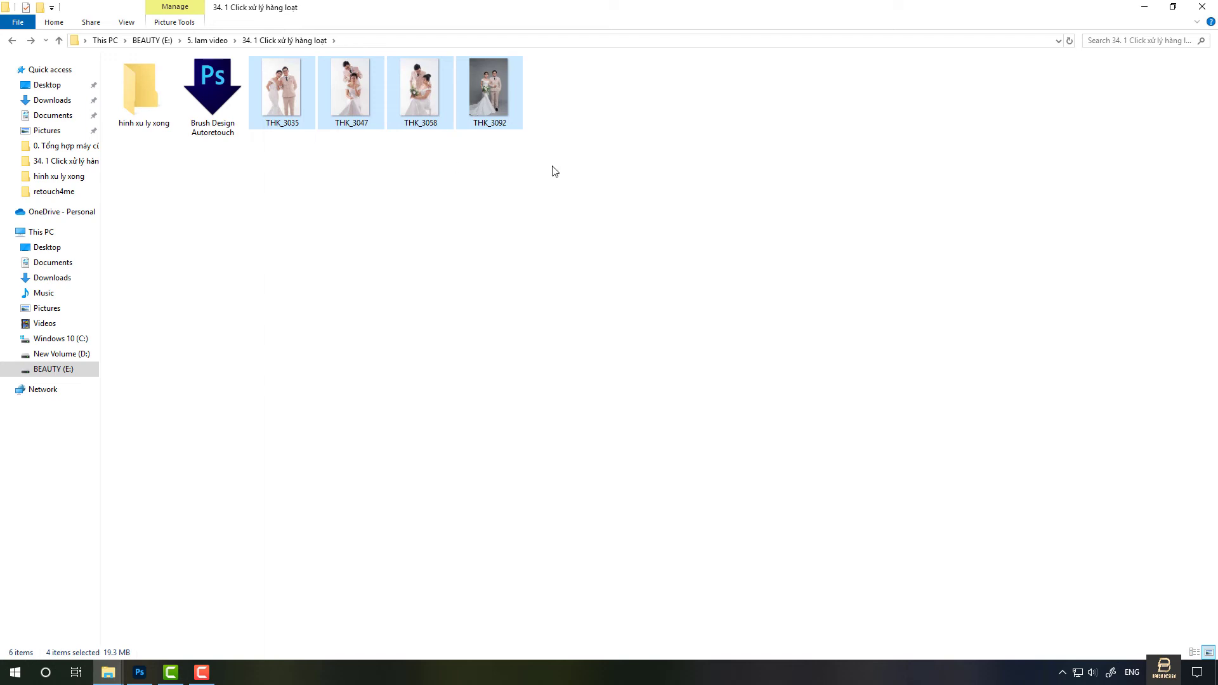
Preview THK_3092, then drop all four THK wedding photos onto the Brush Design Autoretouch droplet.
{"action": "left_click", "coordinate": [499, 97]}
{"action": "double_click", "coordinate": [498, 94]}
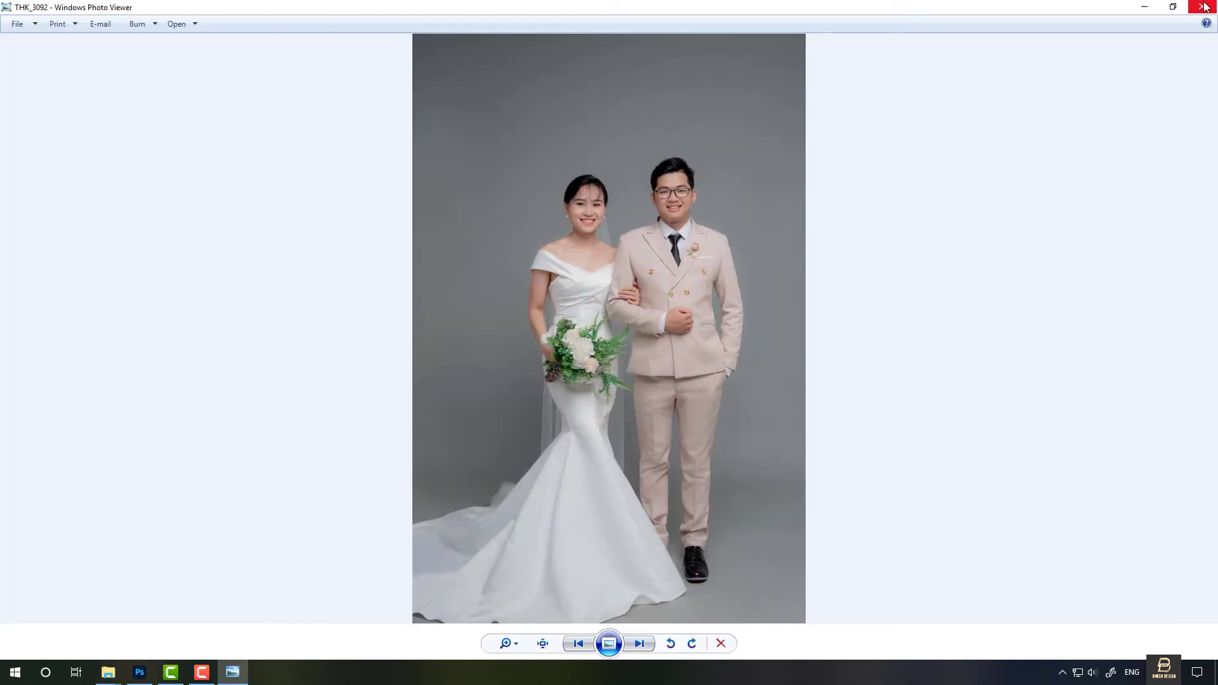
{"action": "left_click", "coordinate": [1202, 6]}
{"action": "left_click_drag", "start_coordinate": [582, 109], "coordinate": [250, 75]}
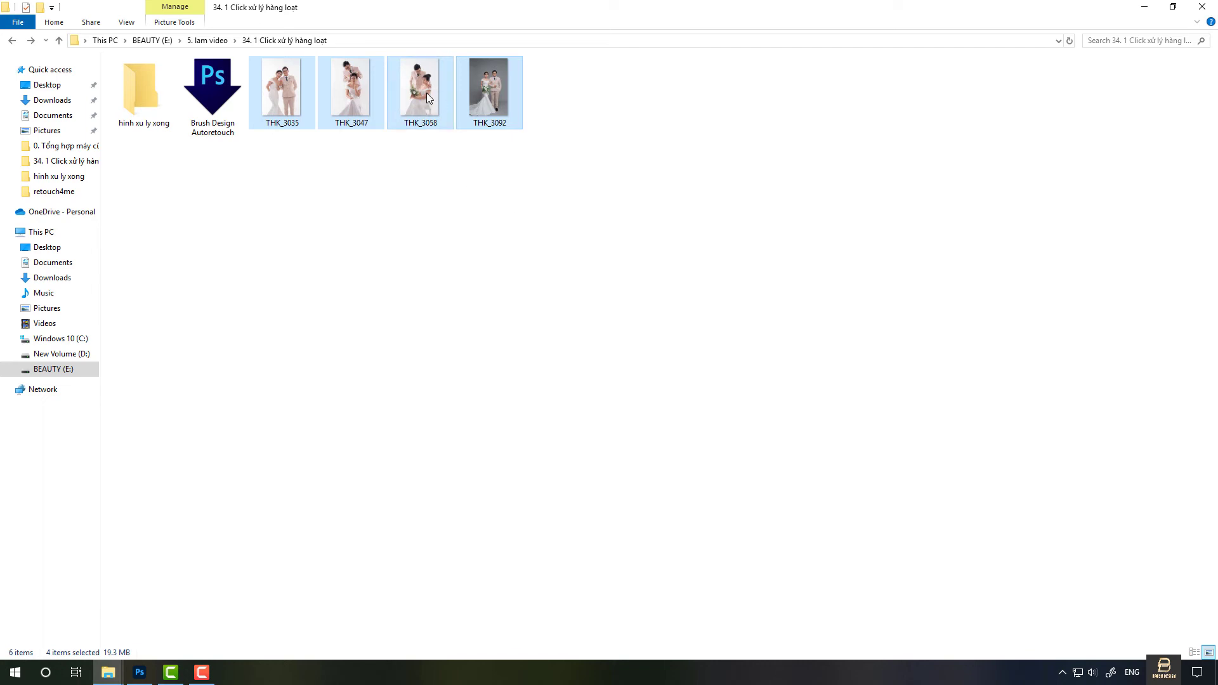
{"action": "left_click_drag", "start_coordinate": [429, 97], "coordinate": [223, 125]}
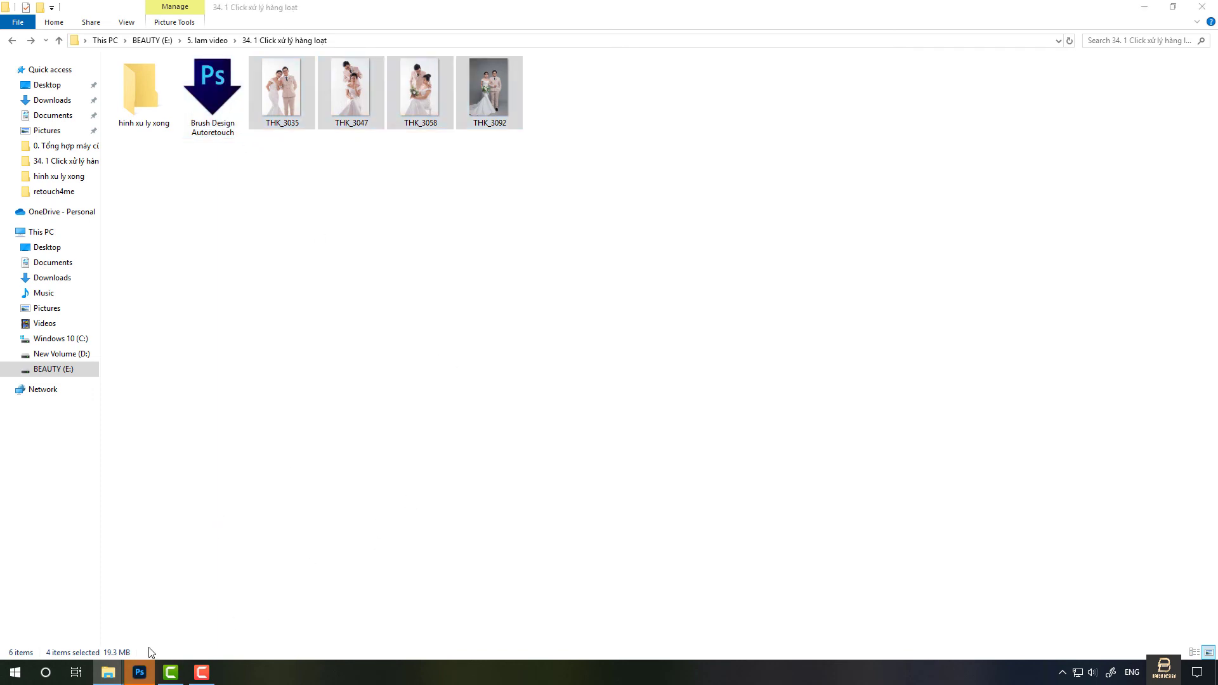
Switch to Photoshop to watch the droplet retouch THK_3035.jpg with the Retouch4me Heal filter.
{"action": "left_click", "coordinate": [140, 672]}
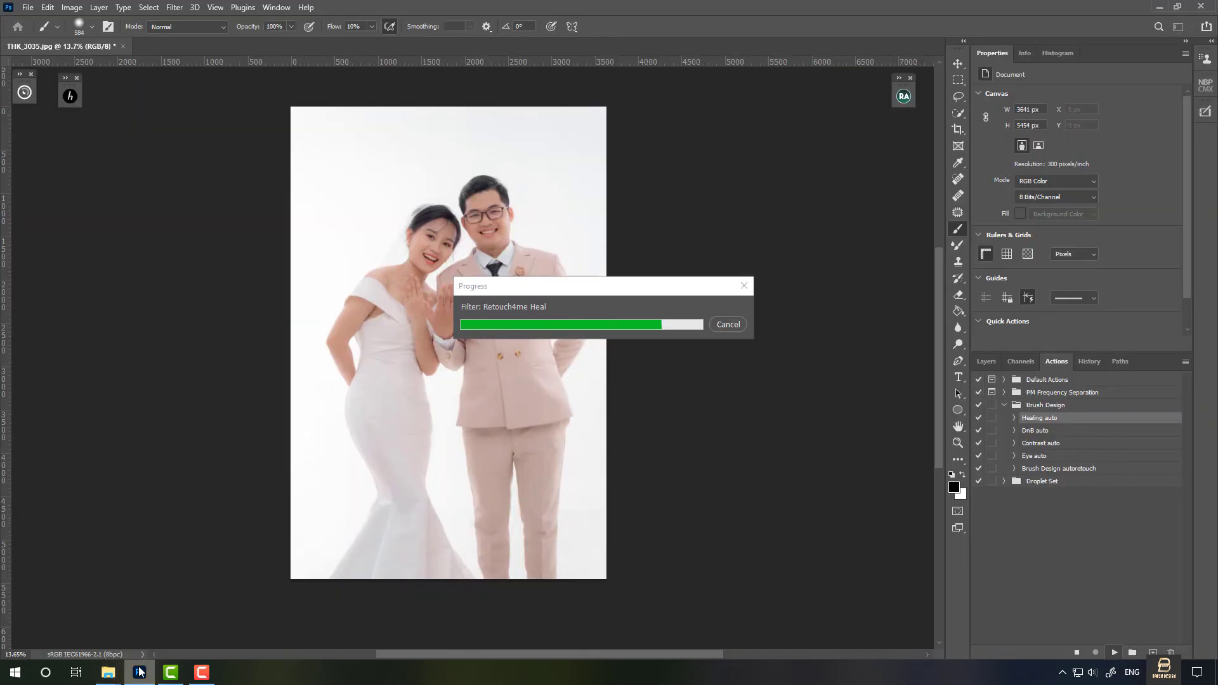